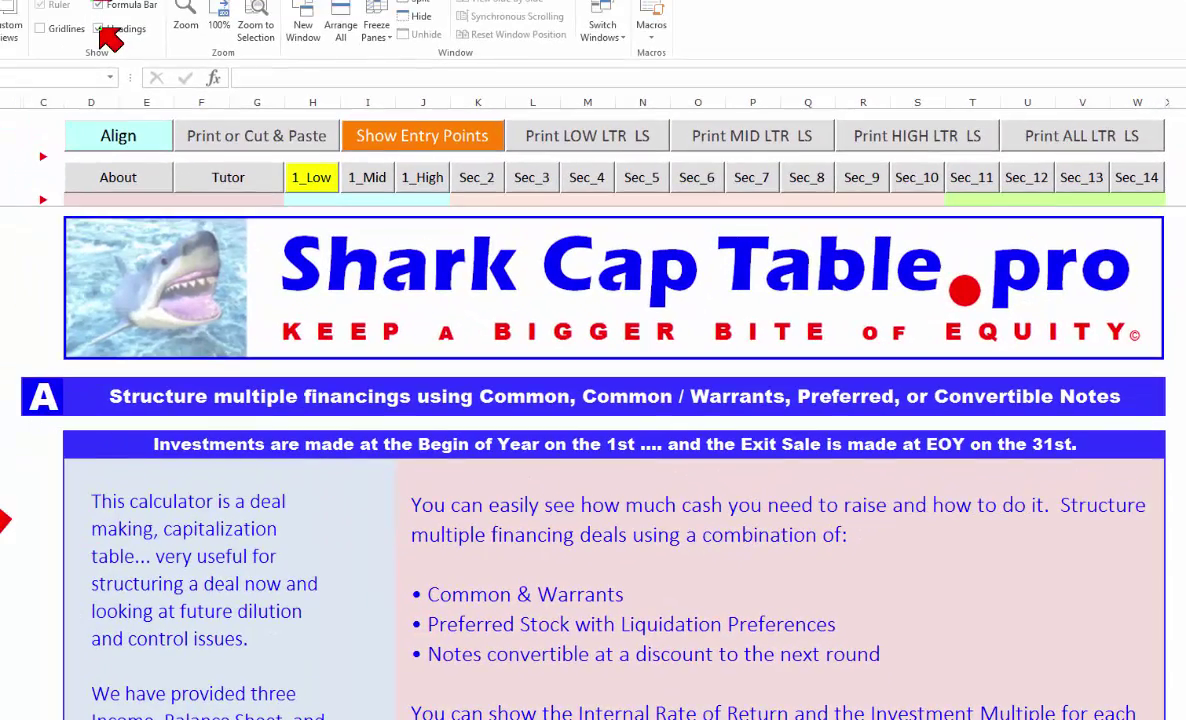
Hide the row and column headings in the Shark Cap Table workbook
click(79, 16)
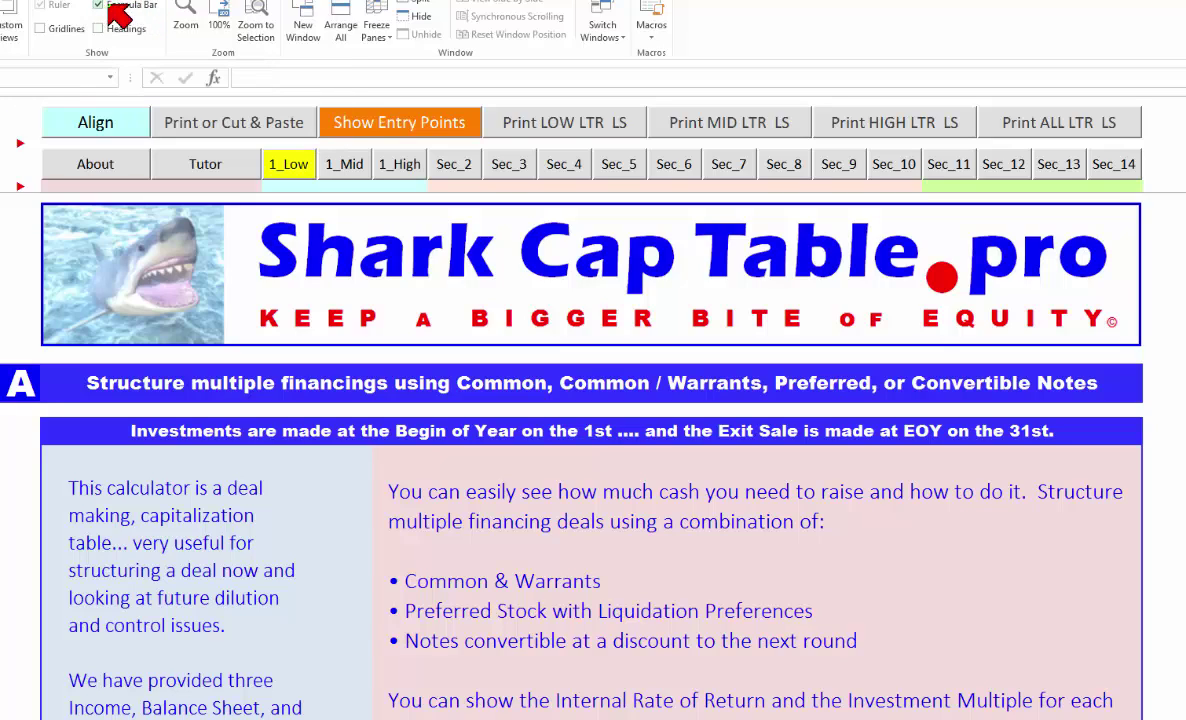
Hide the formula bar so the title sheet content fills the screen
click(98, 5)
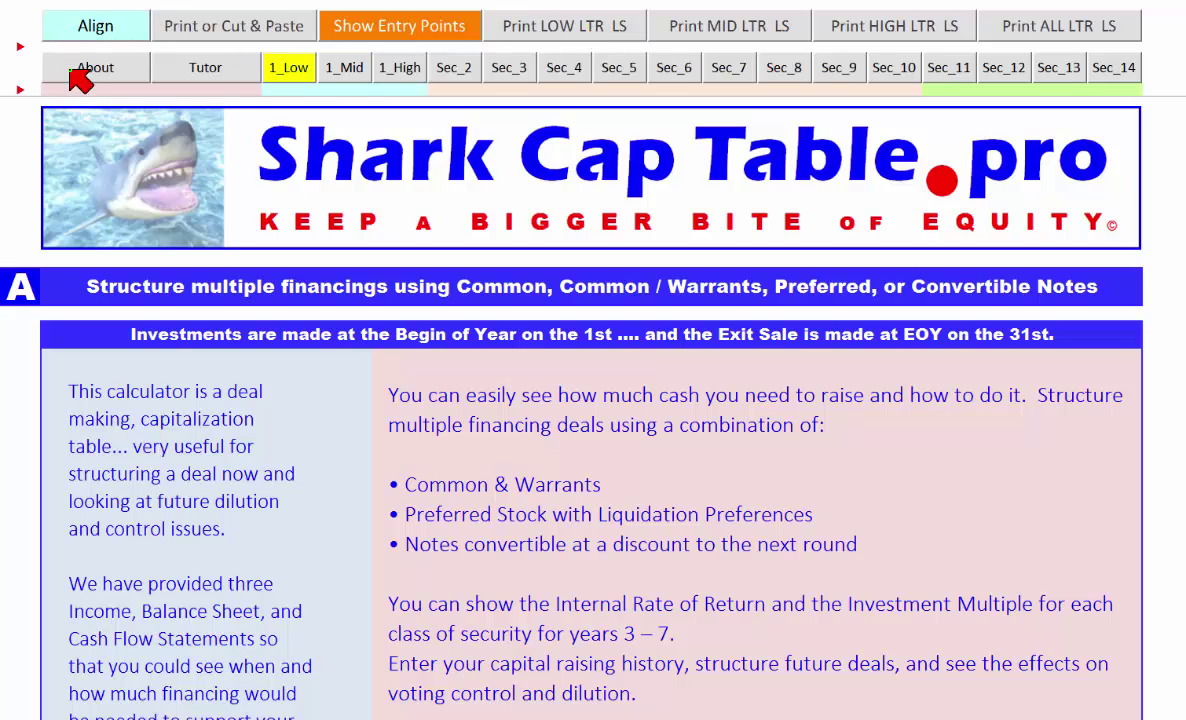
Visit the MID and HIGH income statements and sections 2–14, then return to the LOW income statement
click(348, 75)
click(405, 75)
click(455, 72)
click(518, 72)
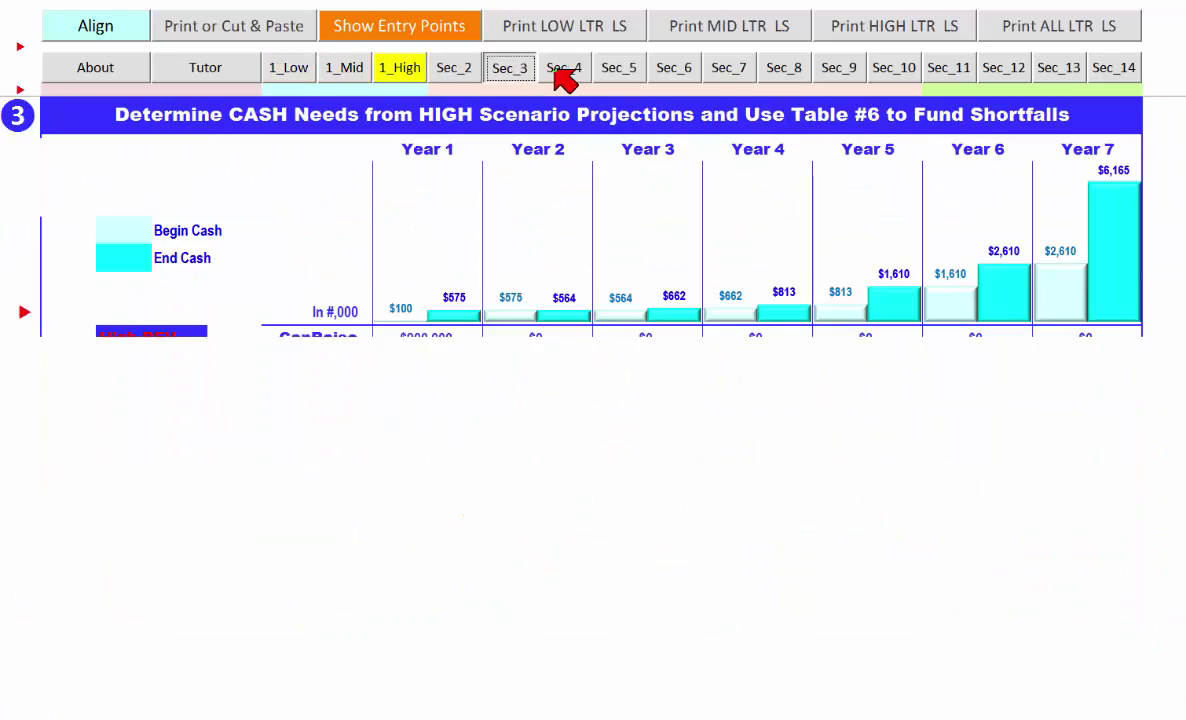
click(564, 72)
click(622, 72)
click(688, 70)
click(731, 70)
click(785, 70)
click(866, 68)
click(895, 68)
click(950, 68)
click(1005, 68)
click(1060, 68)
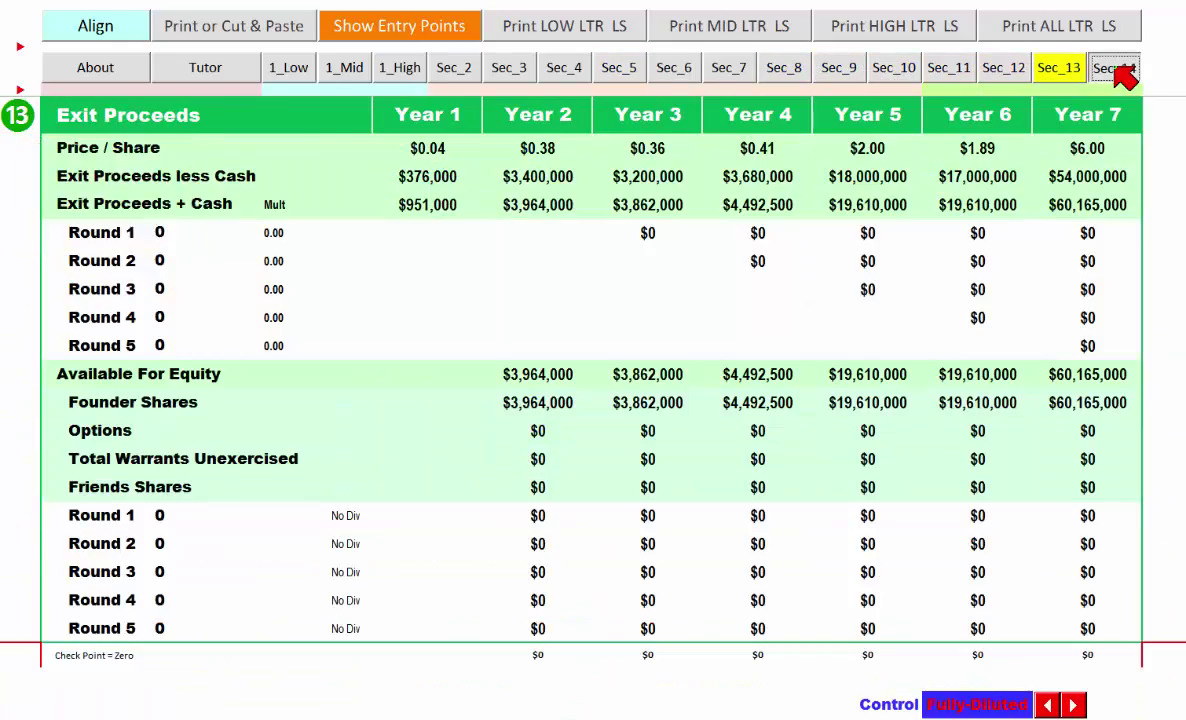
click(1118, 72)
click(297, 76)
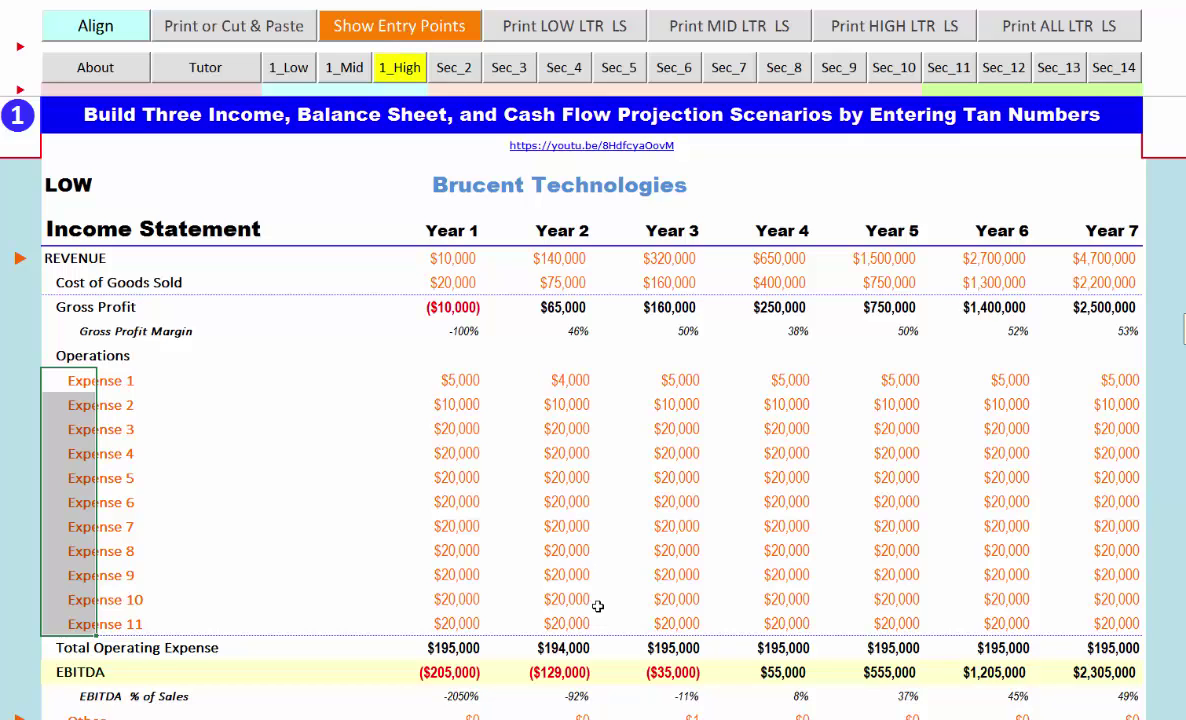
drag(62, 255, 1053, 247)
drag(452, 228, 1108, 233)
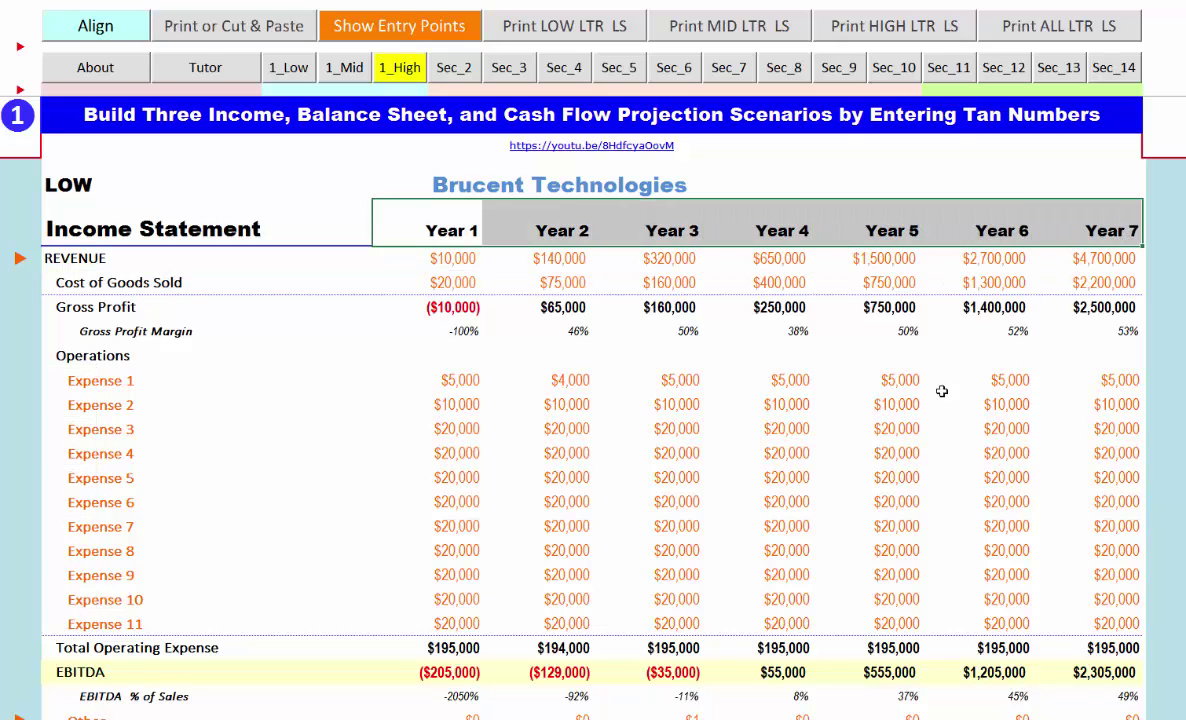
click(483, 184)
click(442, 187)
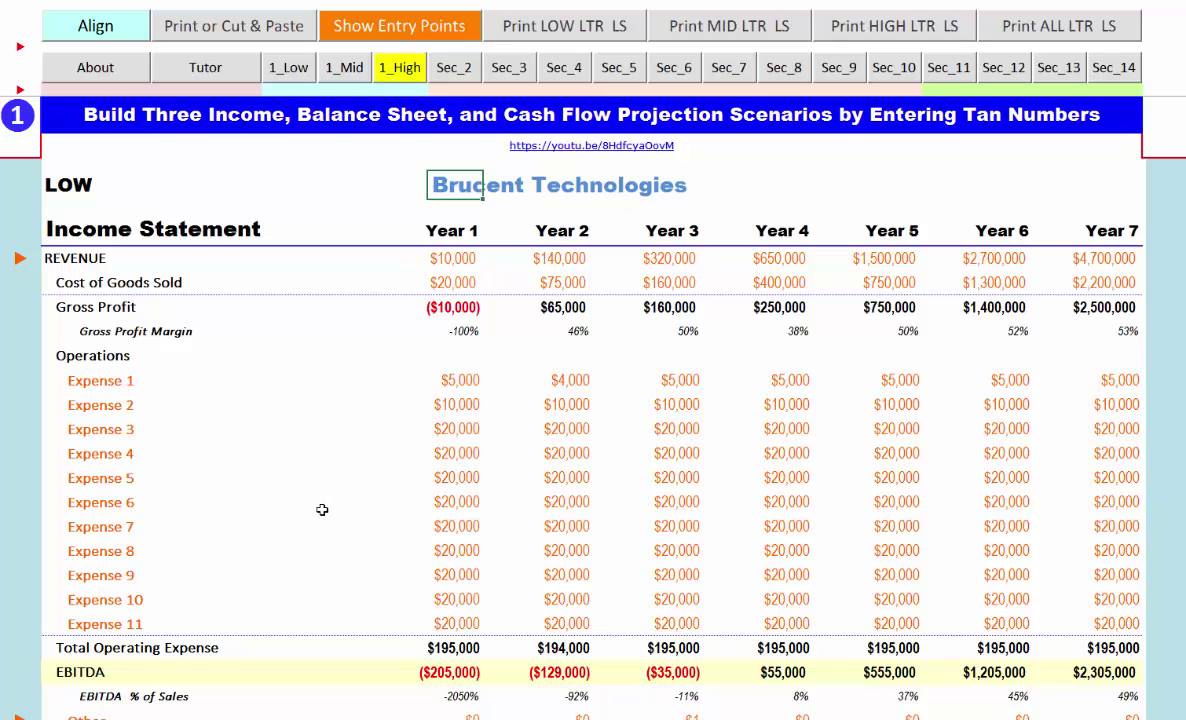
click(50, 180)
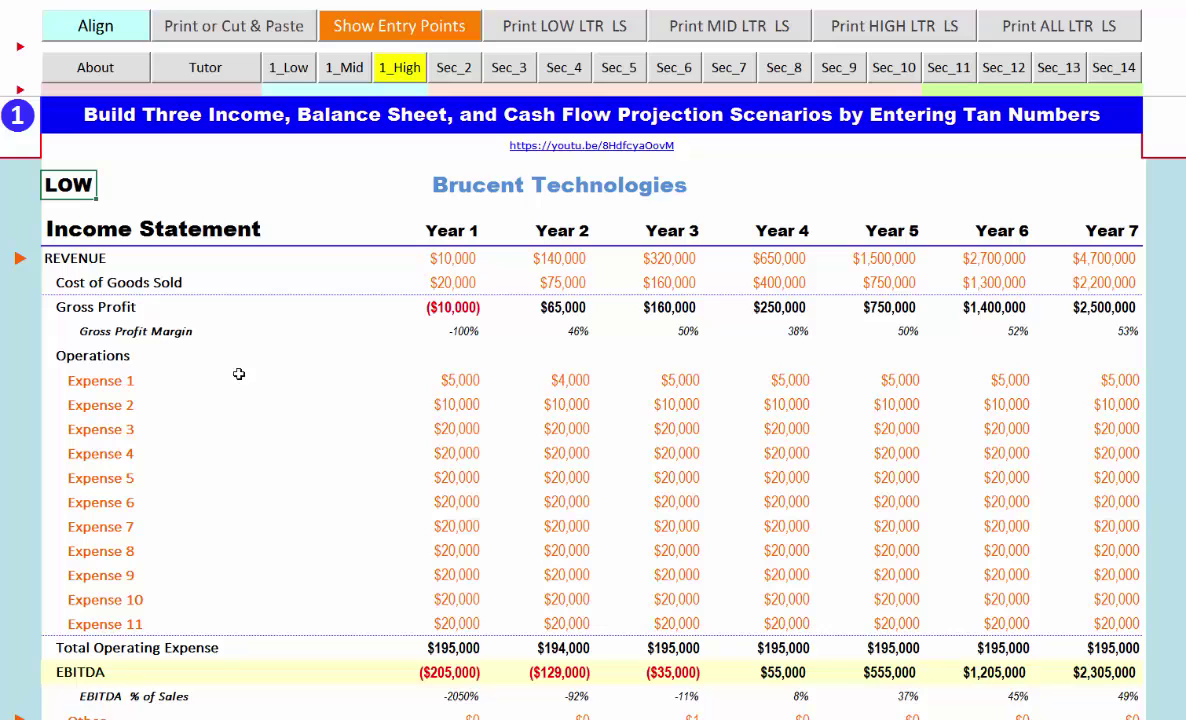
scroll(243, 421, down, 2)
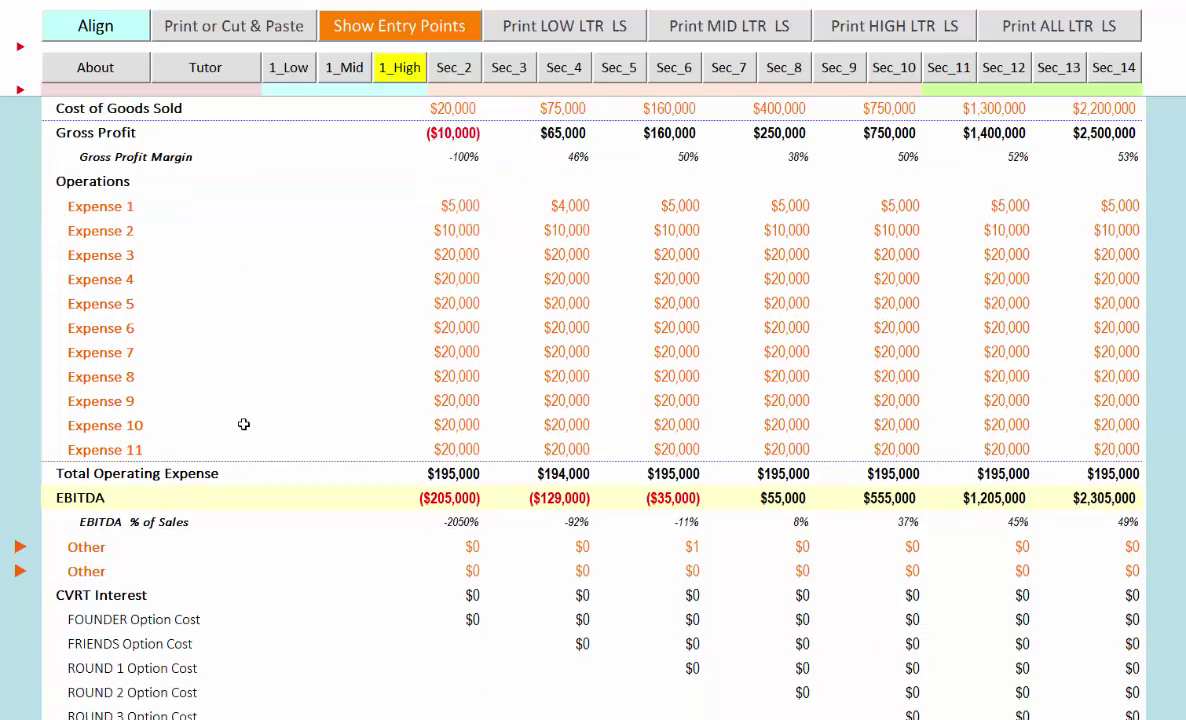
drag(98, 203, 1069, 445)
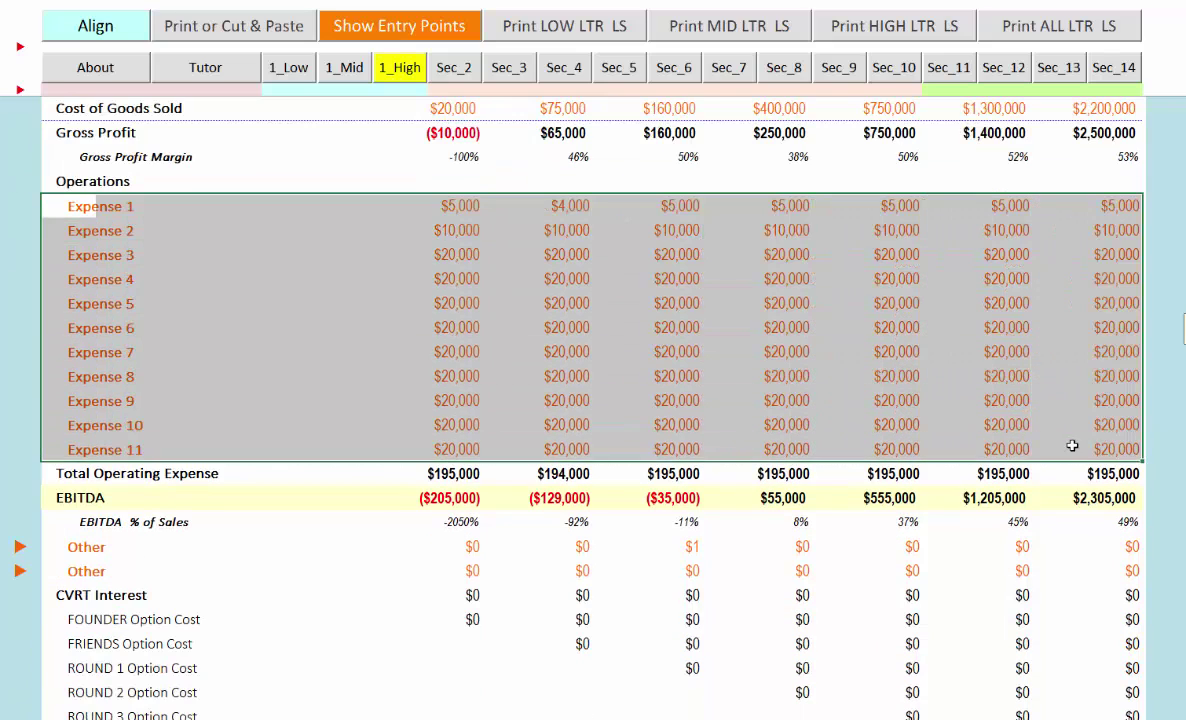
drag(70, 497, 1090, 497)
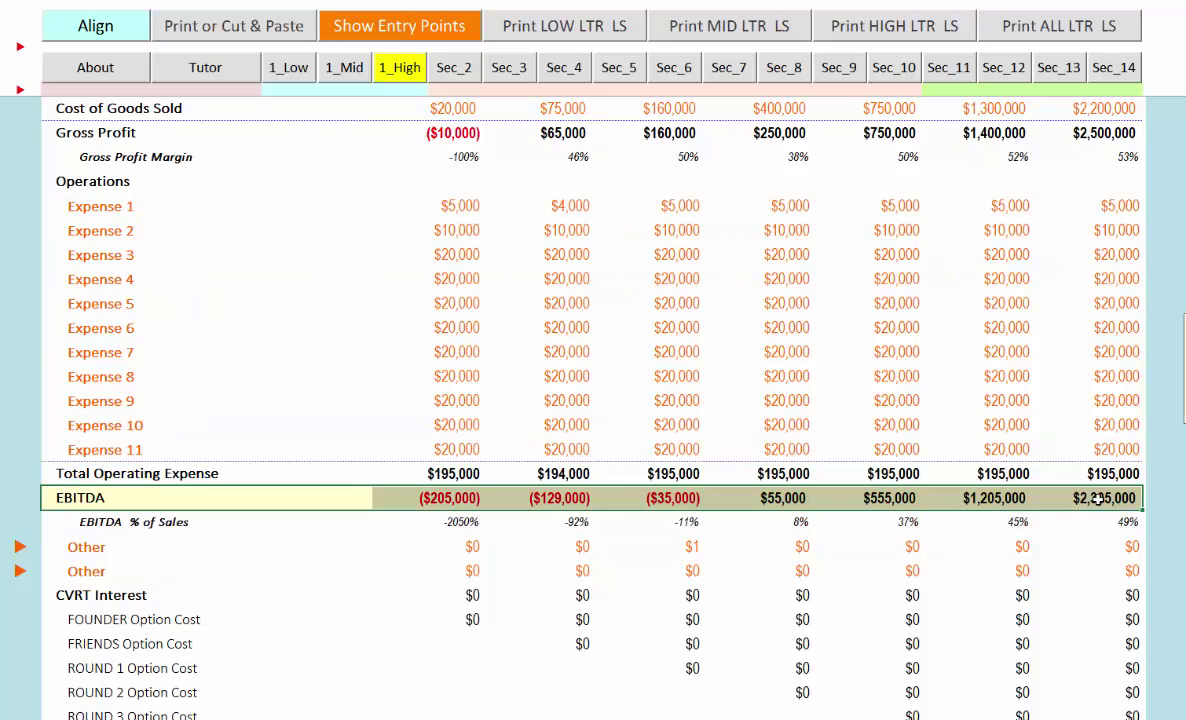
click(90, 497)
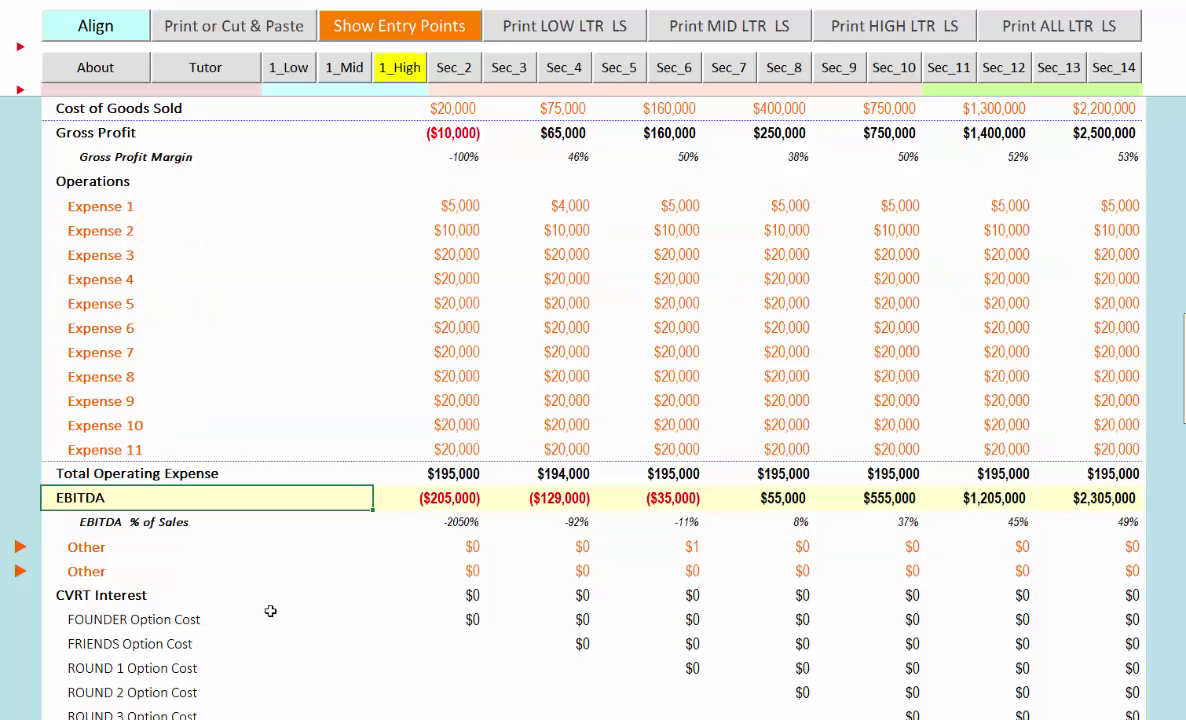
drag(84, 547, 1068, 563)
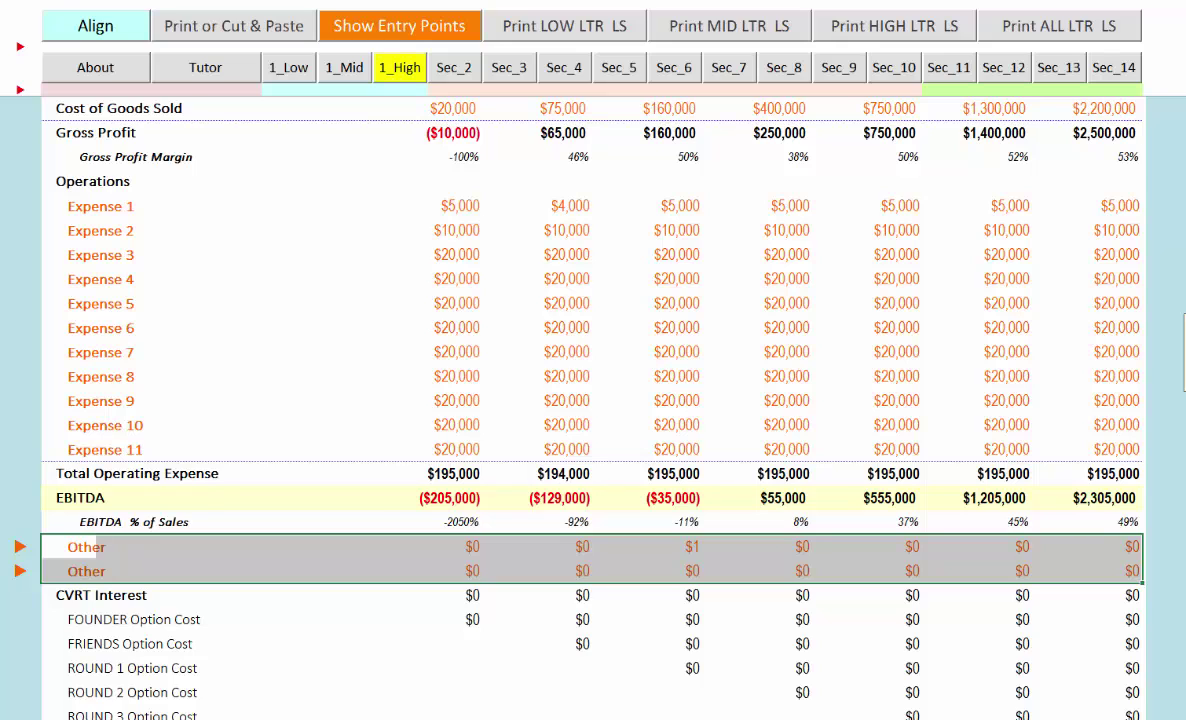
scroll(154, 473, down, 2)
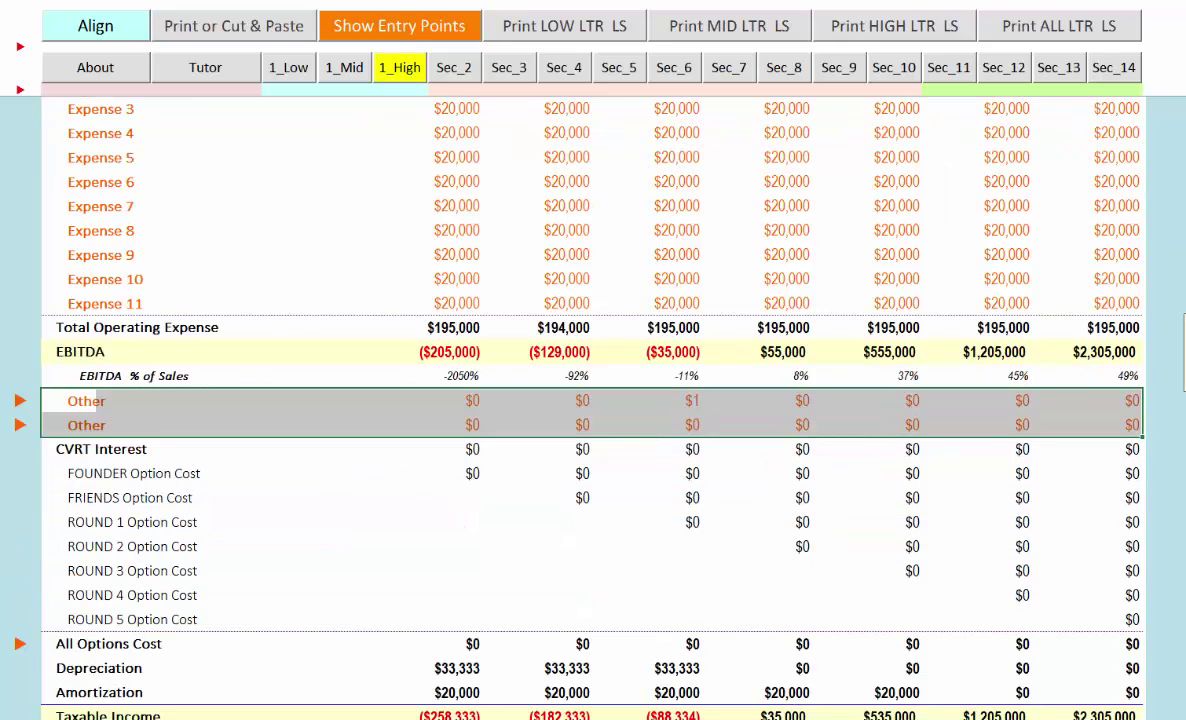
click(266, 456)
drag(266, 456, 1076, 478)
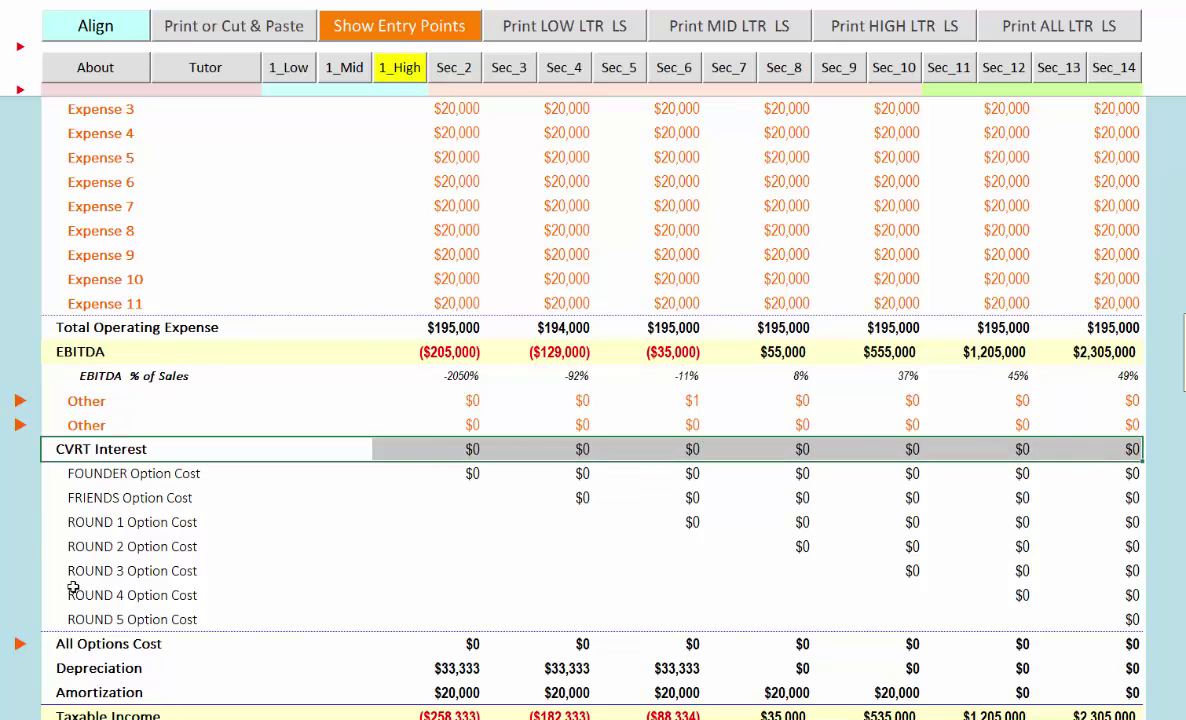
drag(48, 472, 1083, 617)
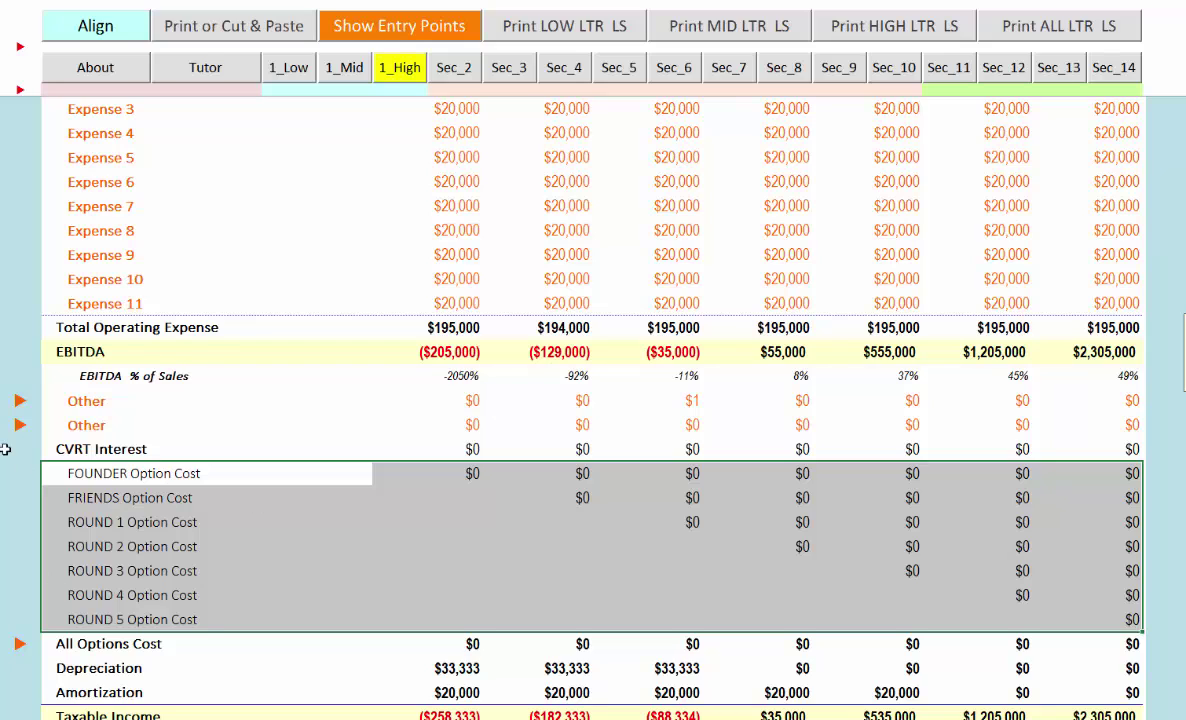
drag(60, 472, 1088, 617)
key(Tab)
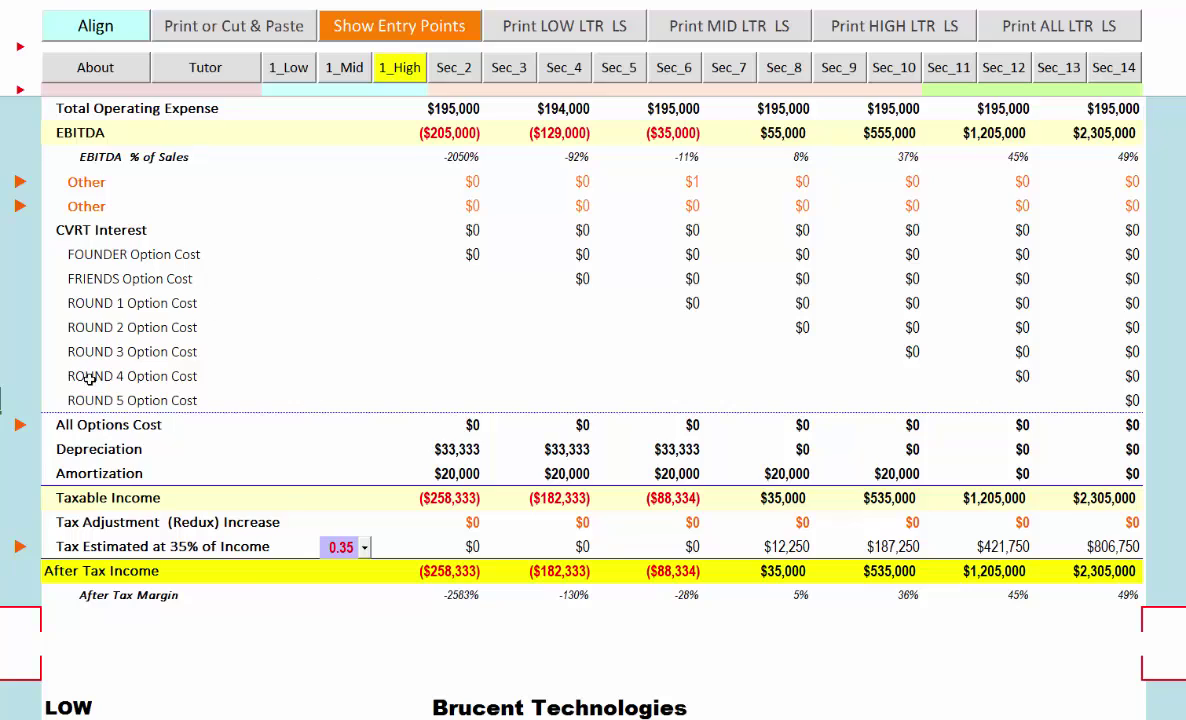
drag(57, 424, 1130, 420)
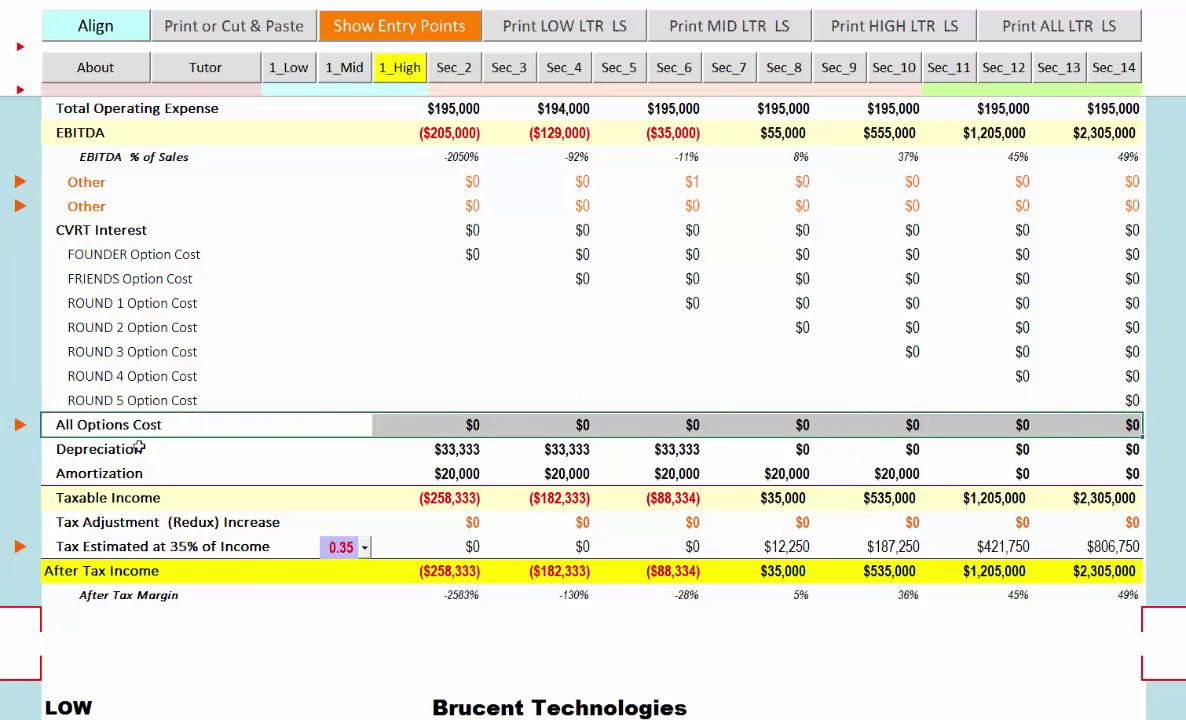
key(ctrl+c)
drag(140, 449, 1106, 474)
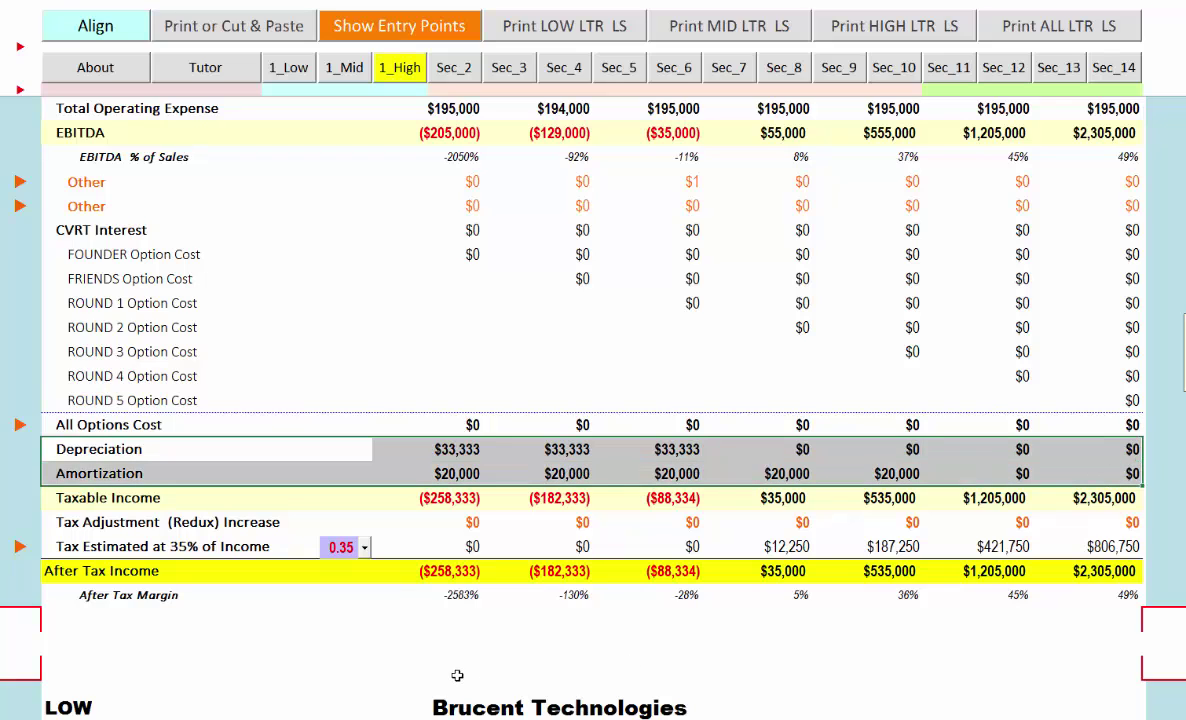
scroll(342, 553, down, 2)
drag(77, 352, 1015, 352)
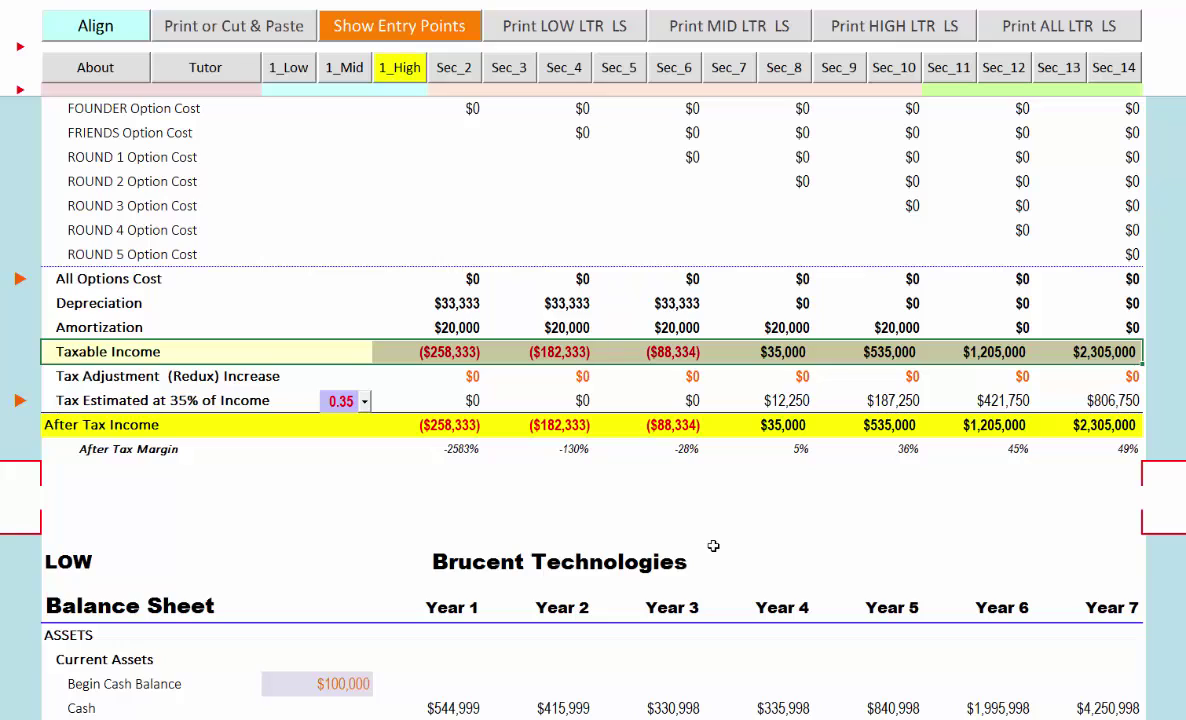
drag(50, 376, 962, 378)
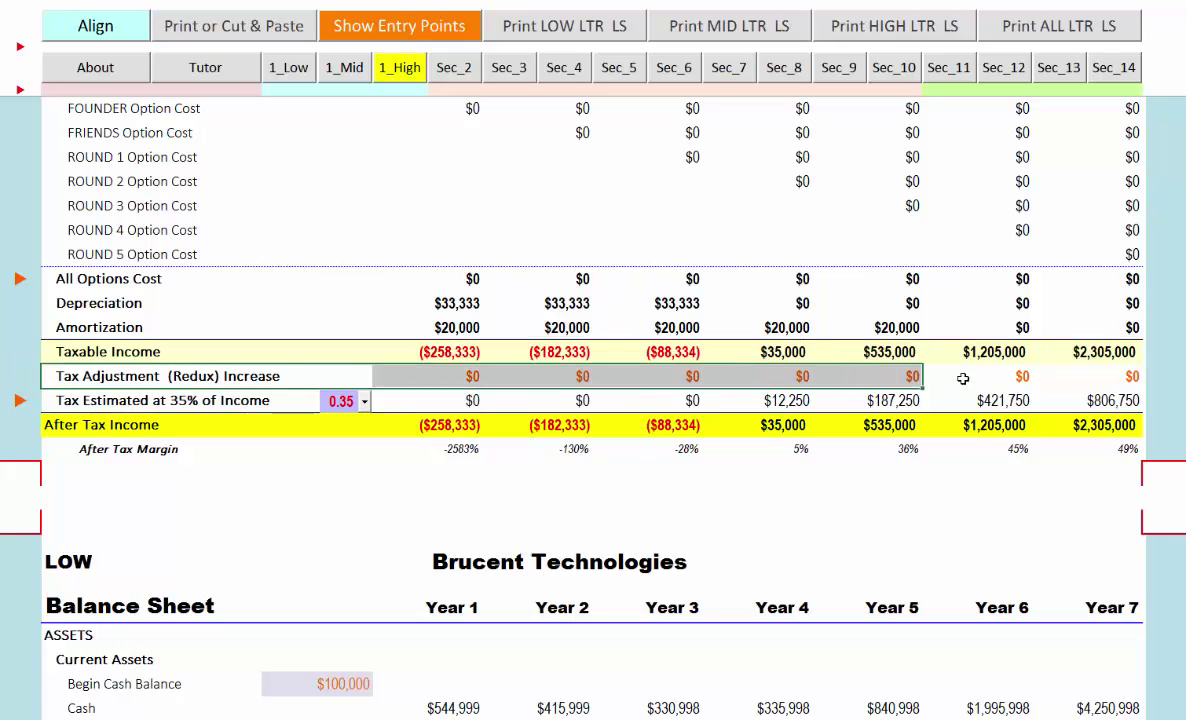
click(750, 377)
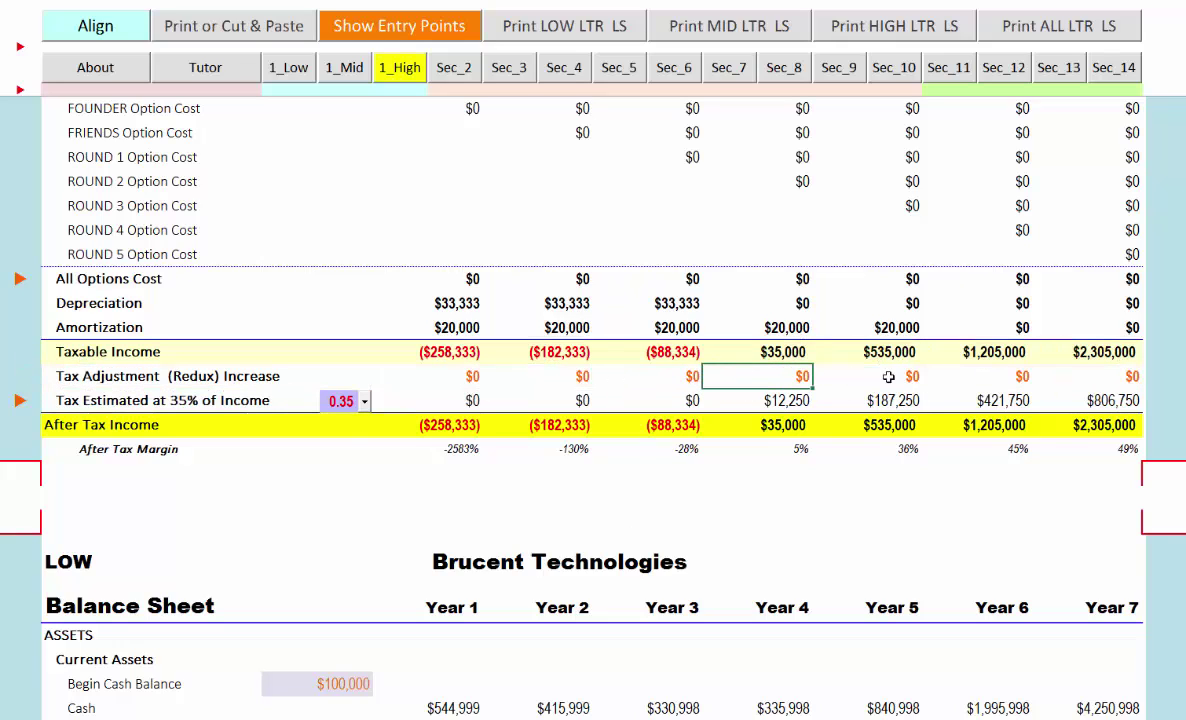
click(940, 377)
click(806, 401)
click(822, 401)
click(938, 401)
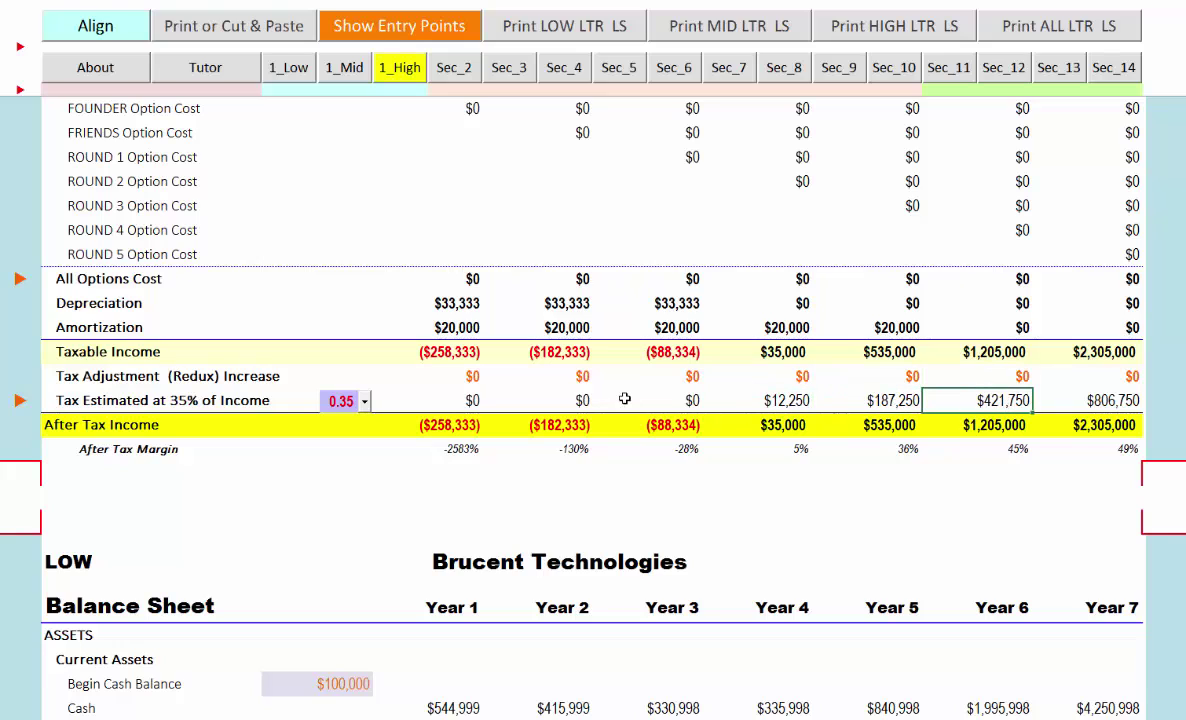
click(344, 400)
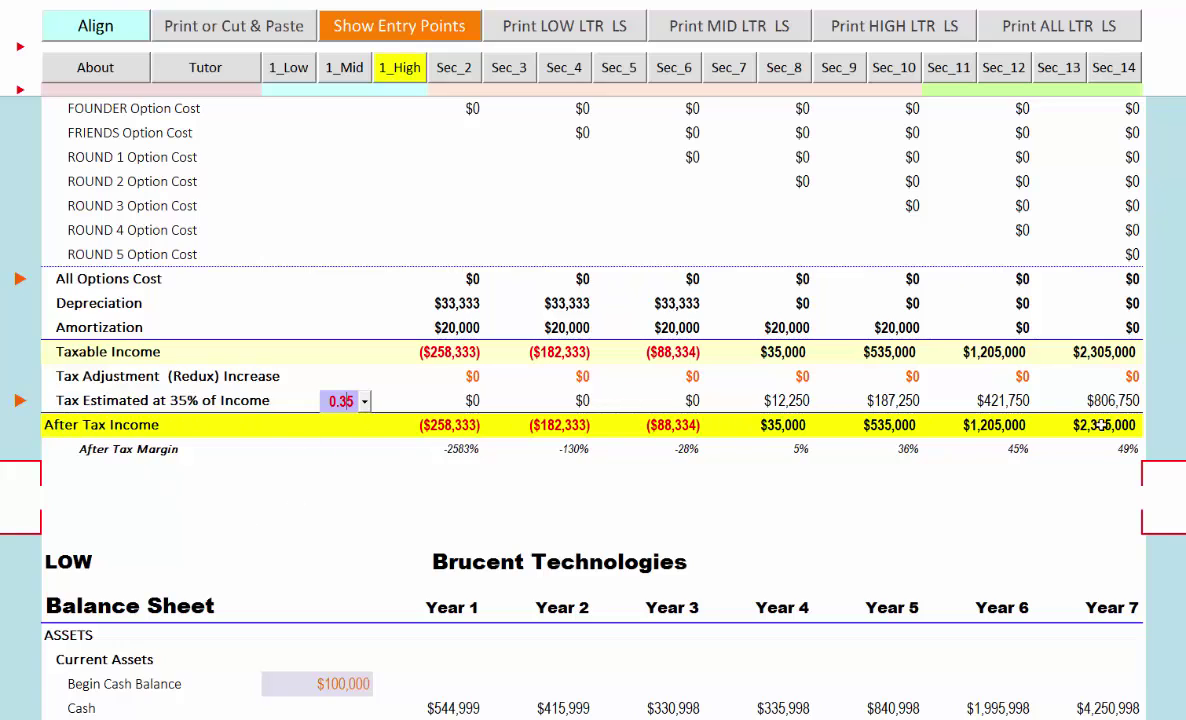
click(164, 495)
scroll(199, 498, down, 2)
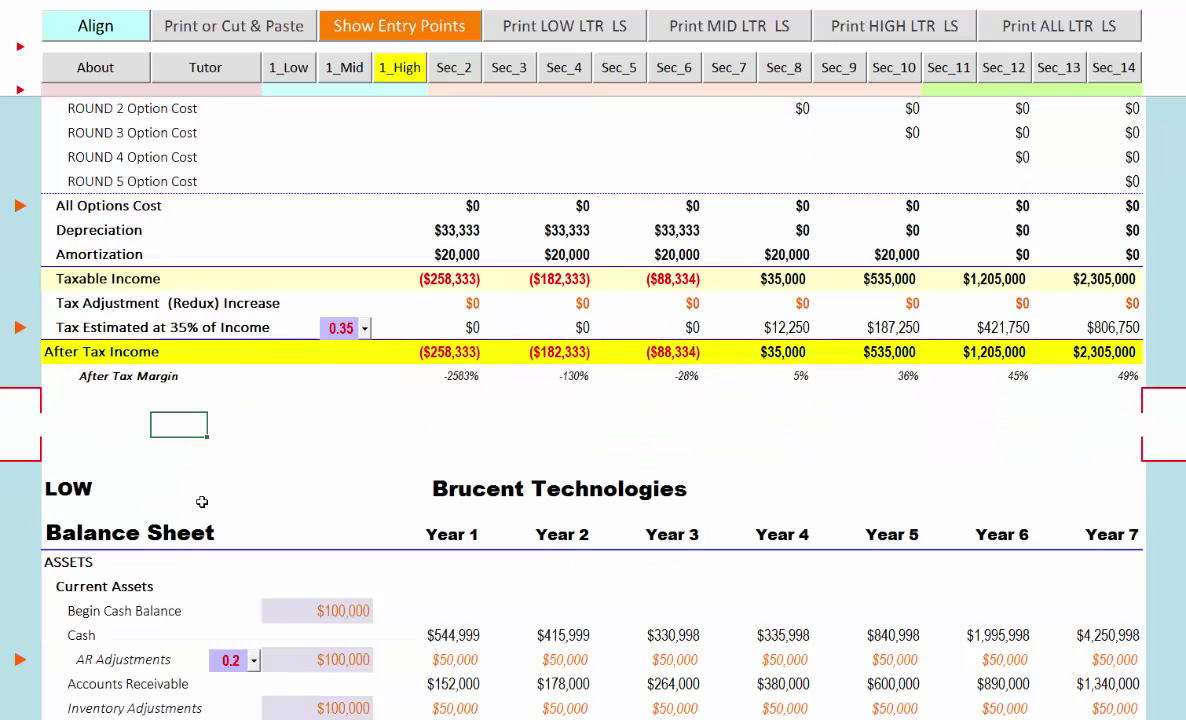
scroll(202, 501, down, 4)
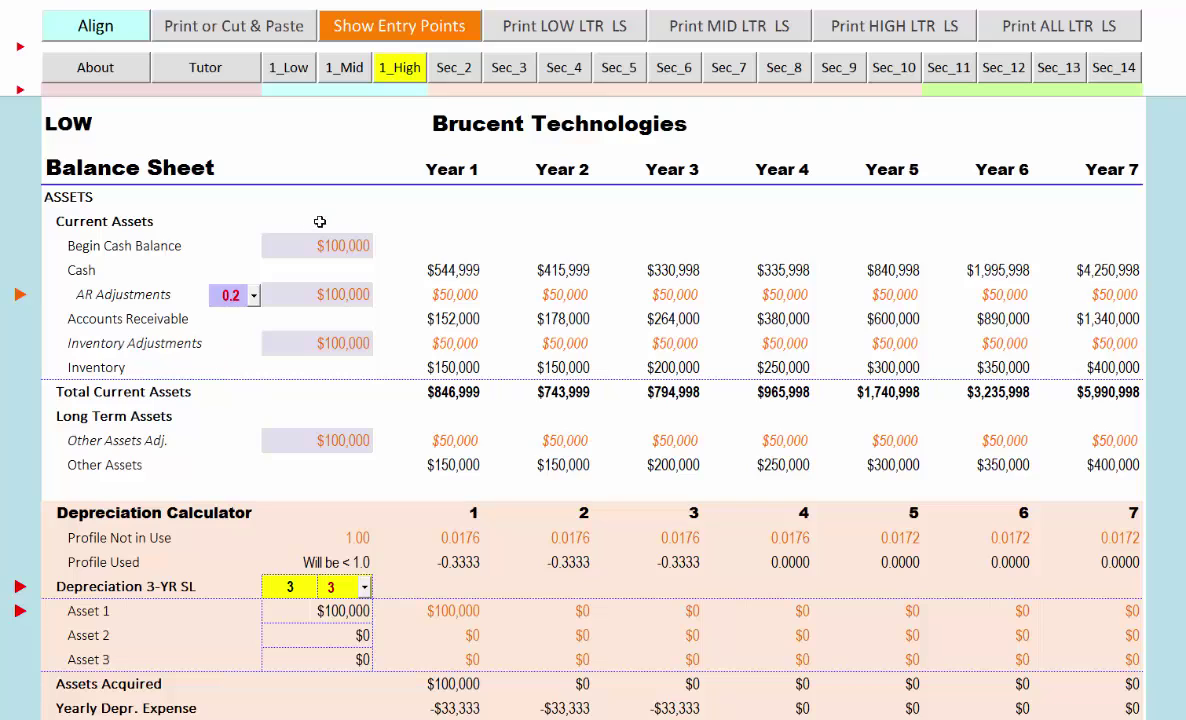
mouse_move(319, 201)
mouse_down()
mouse_move(307, 438)
mouse_move(336, 708)
mouse_up()
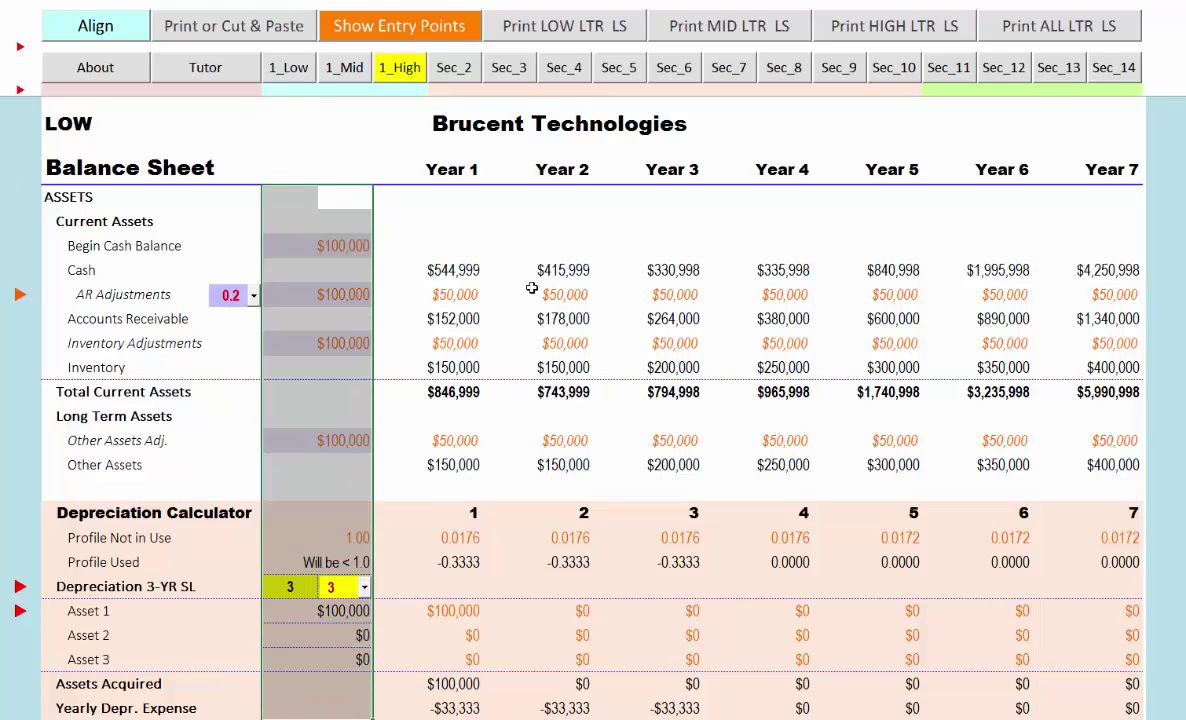
click(460, 291)
drag(457, 294, 1097, 294)
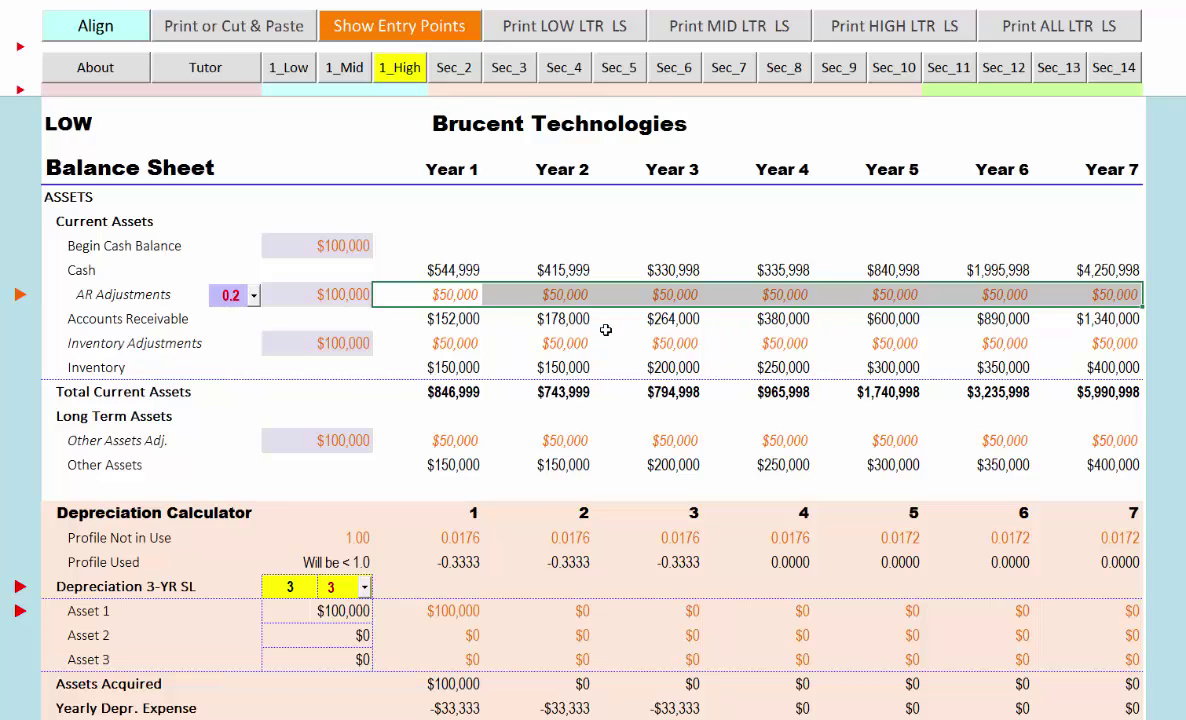
click(576, 300)
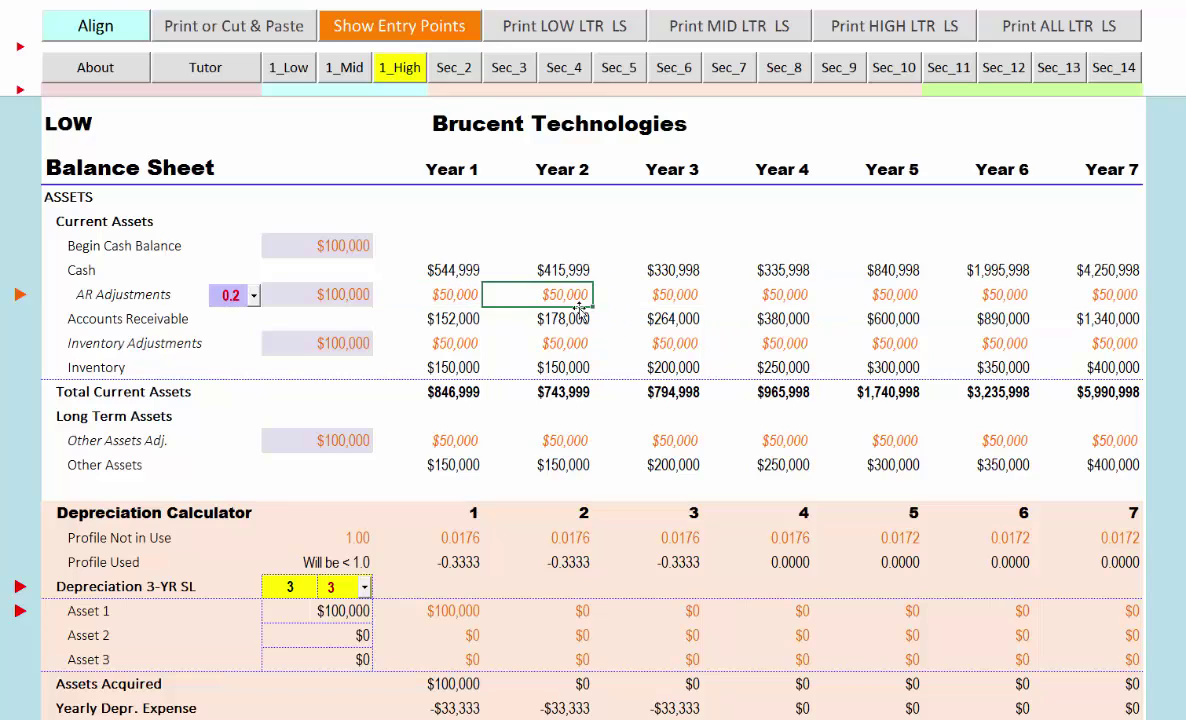
click(515, 316)
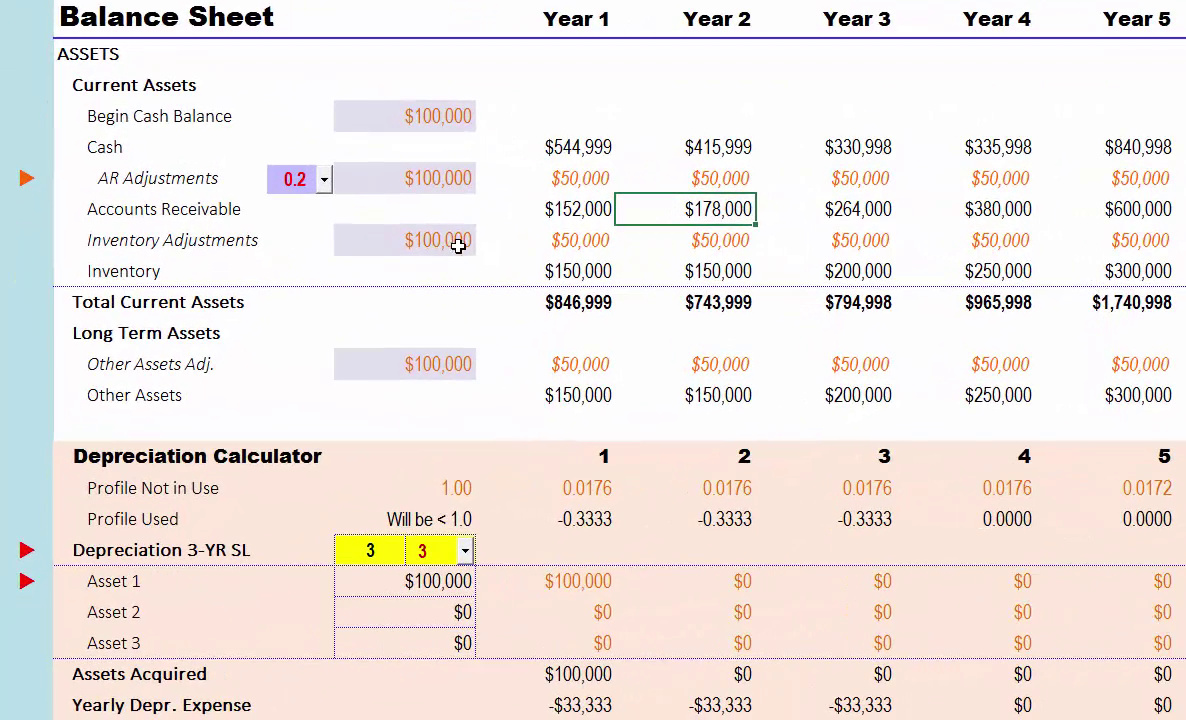
click(410, 168)
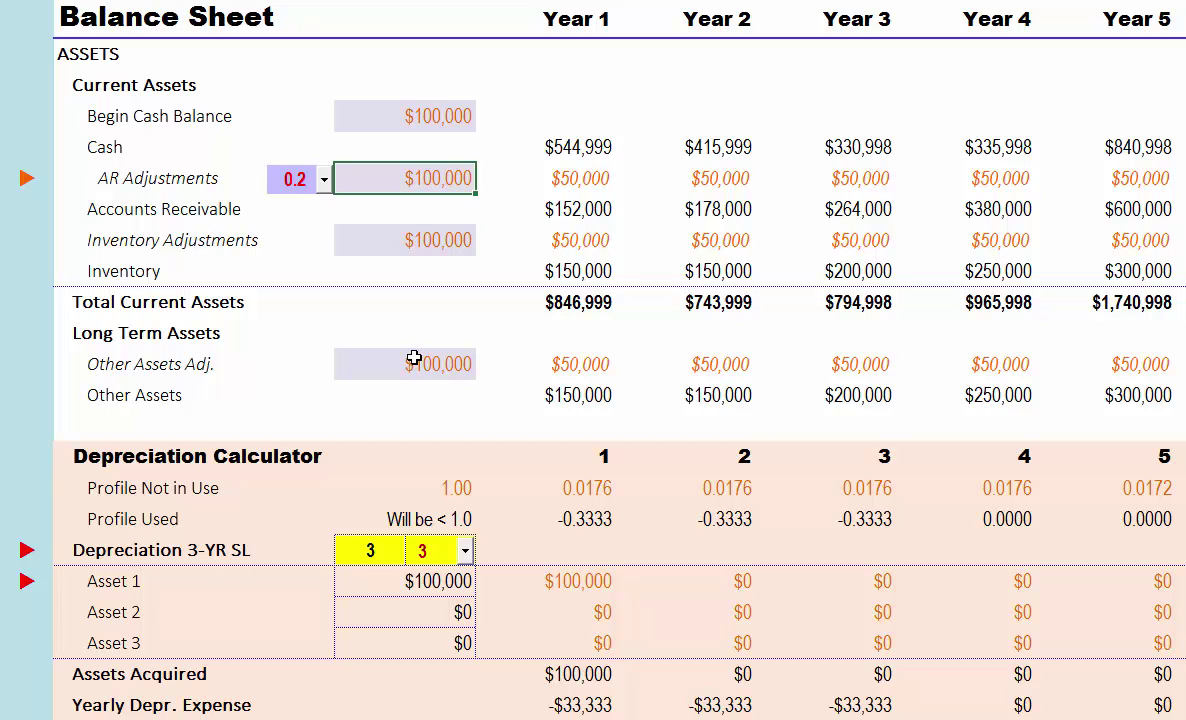
drag(119, 243, 525, 238)
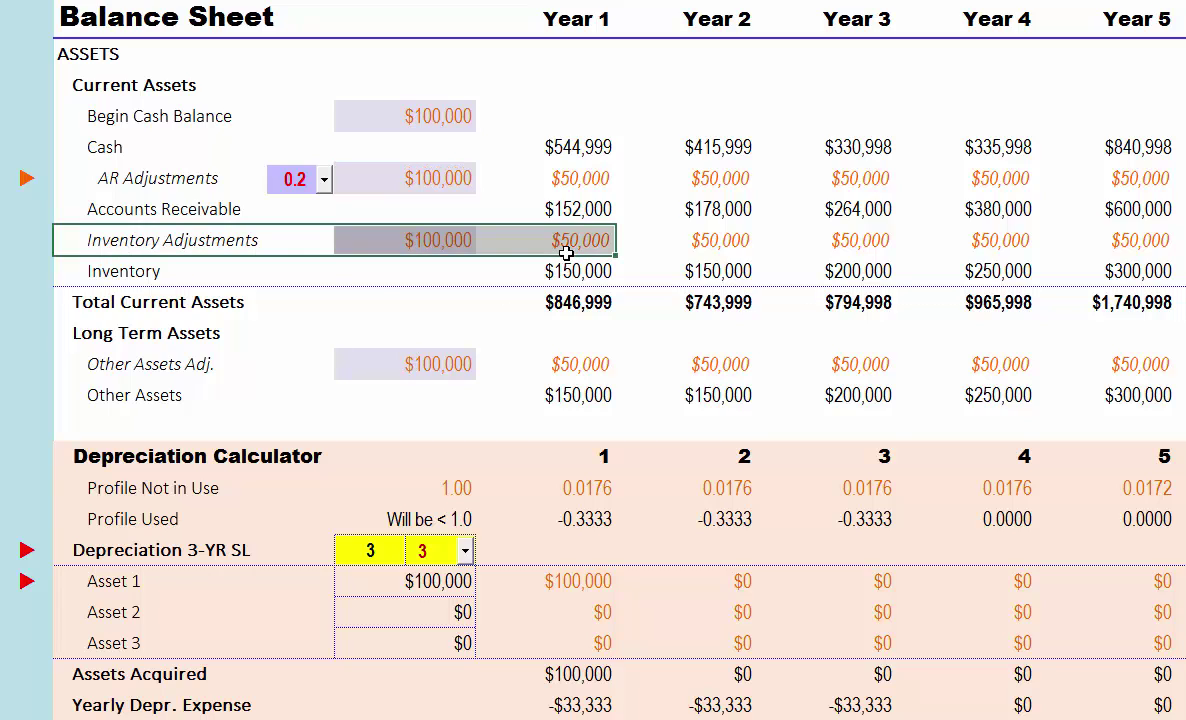
drag(115, 272, 580, 273)
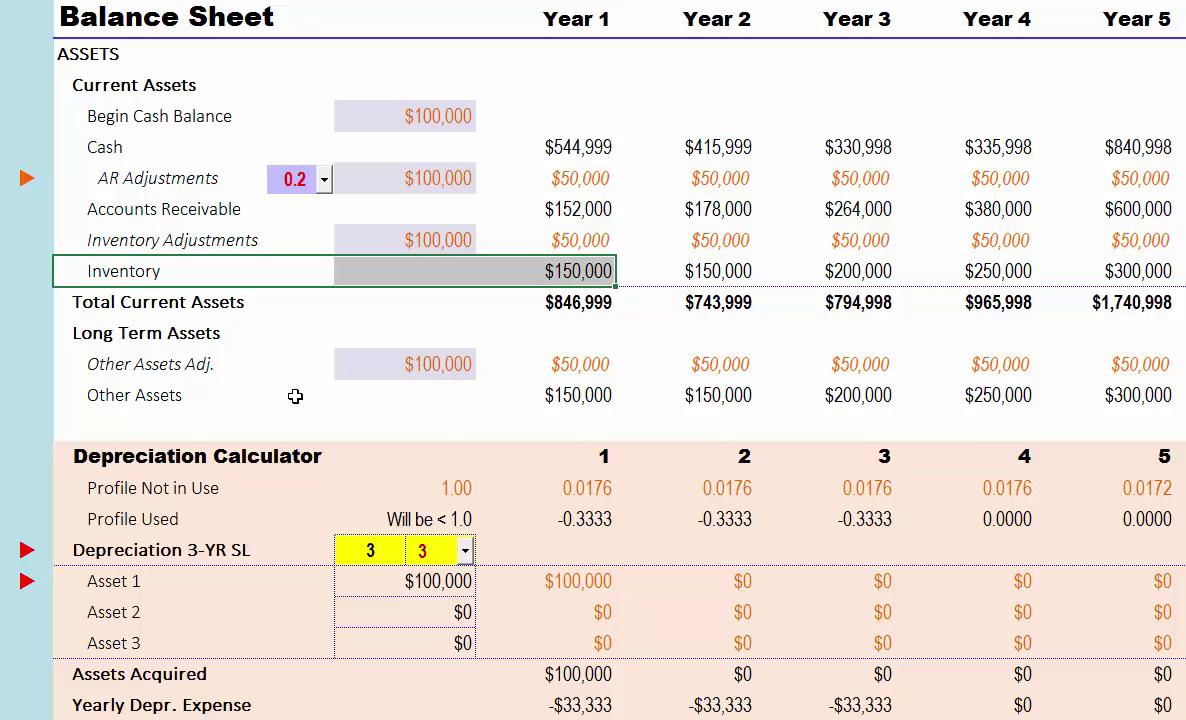
scroll(294, 395, down, 1)
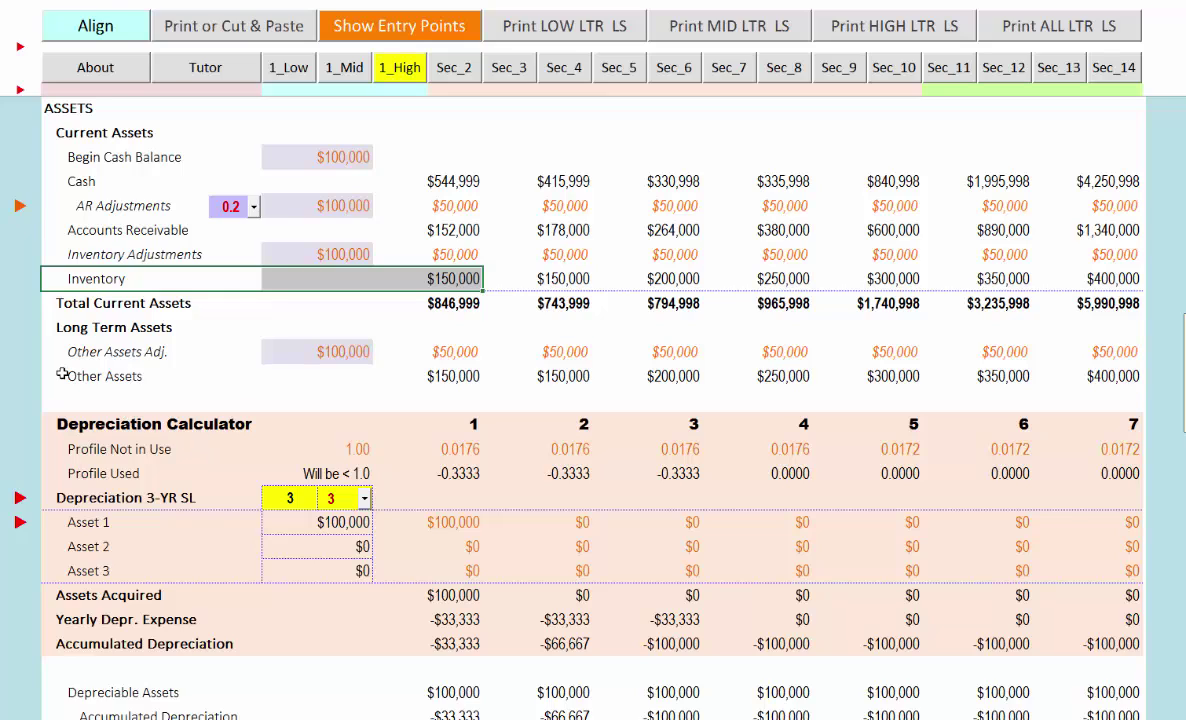
click(150, 328)
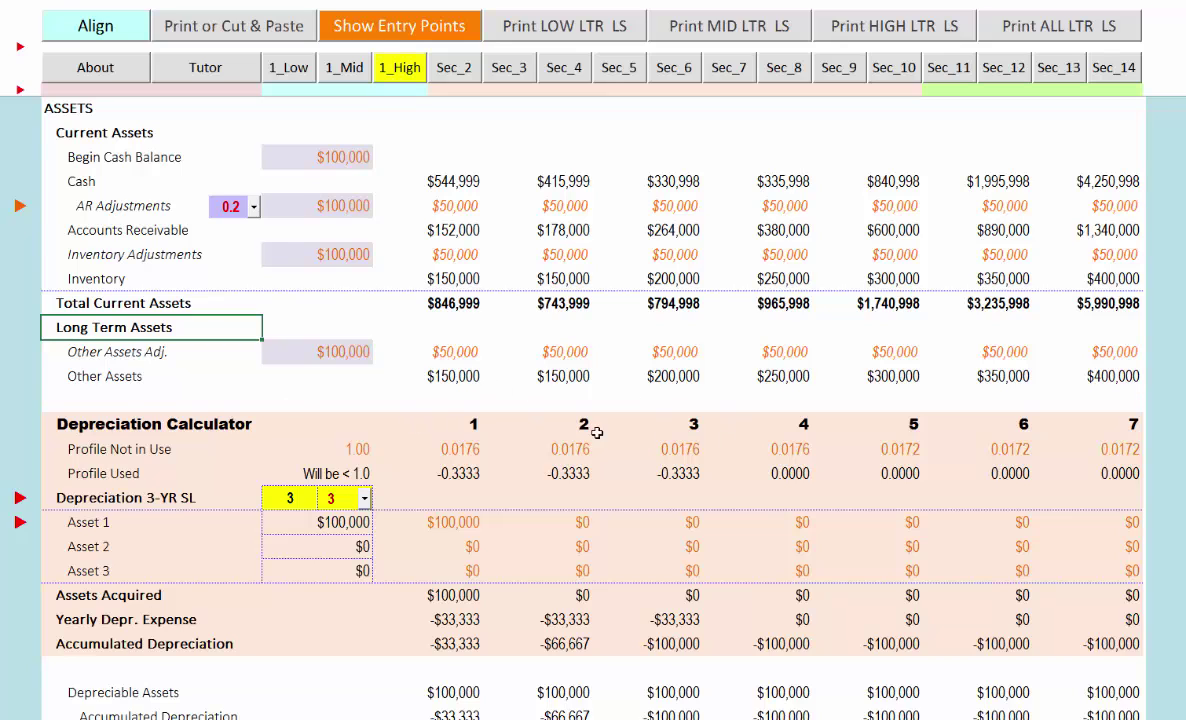
drag(54, 424, 1085, 647)
click(575, 520)
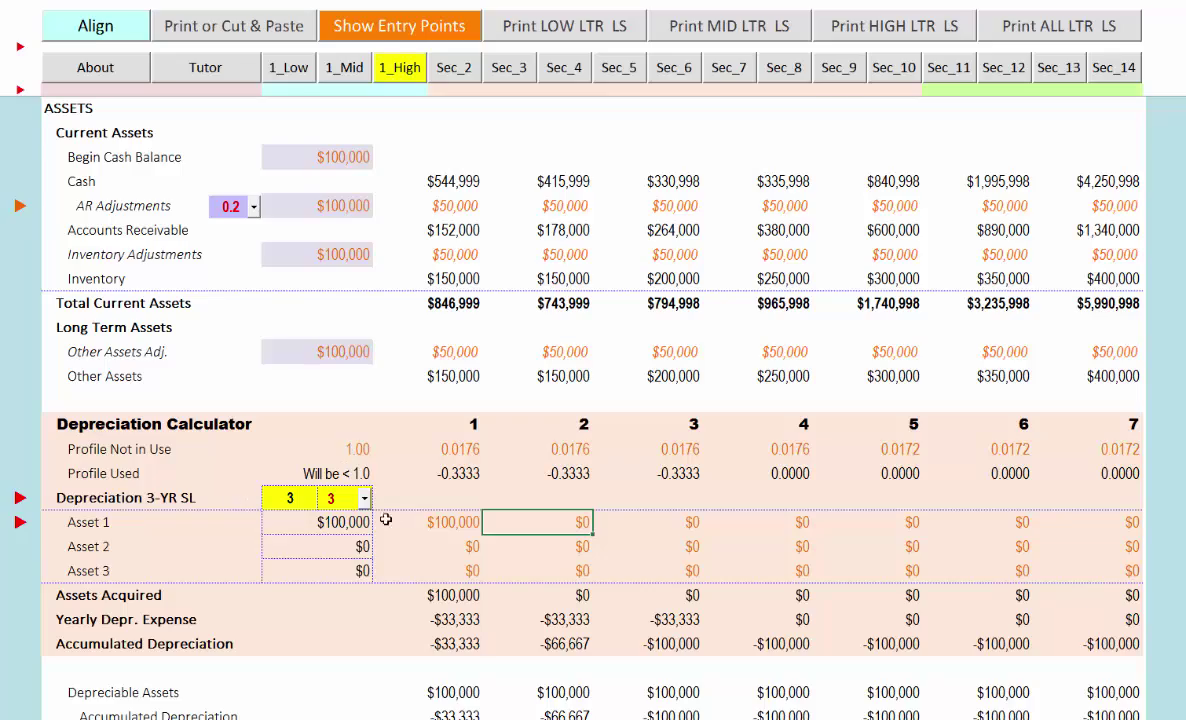
click(364, 497)
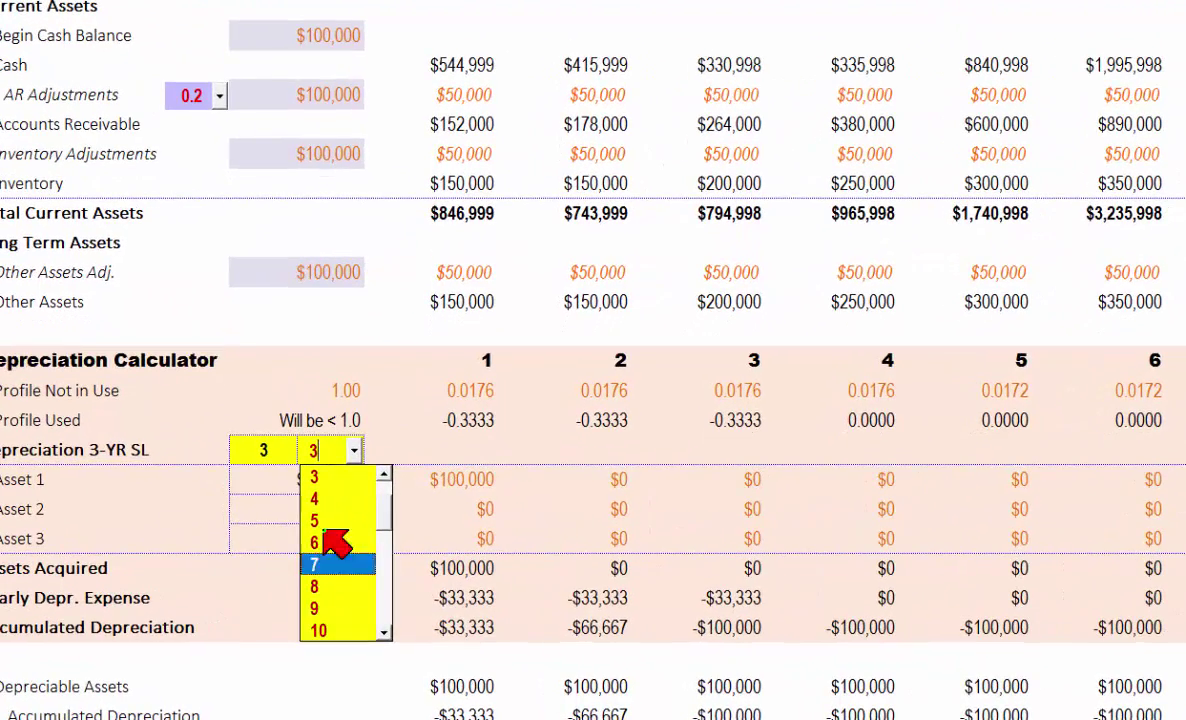
click(340, 518)
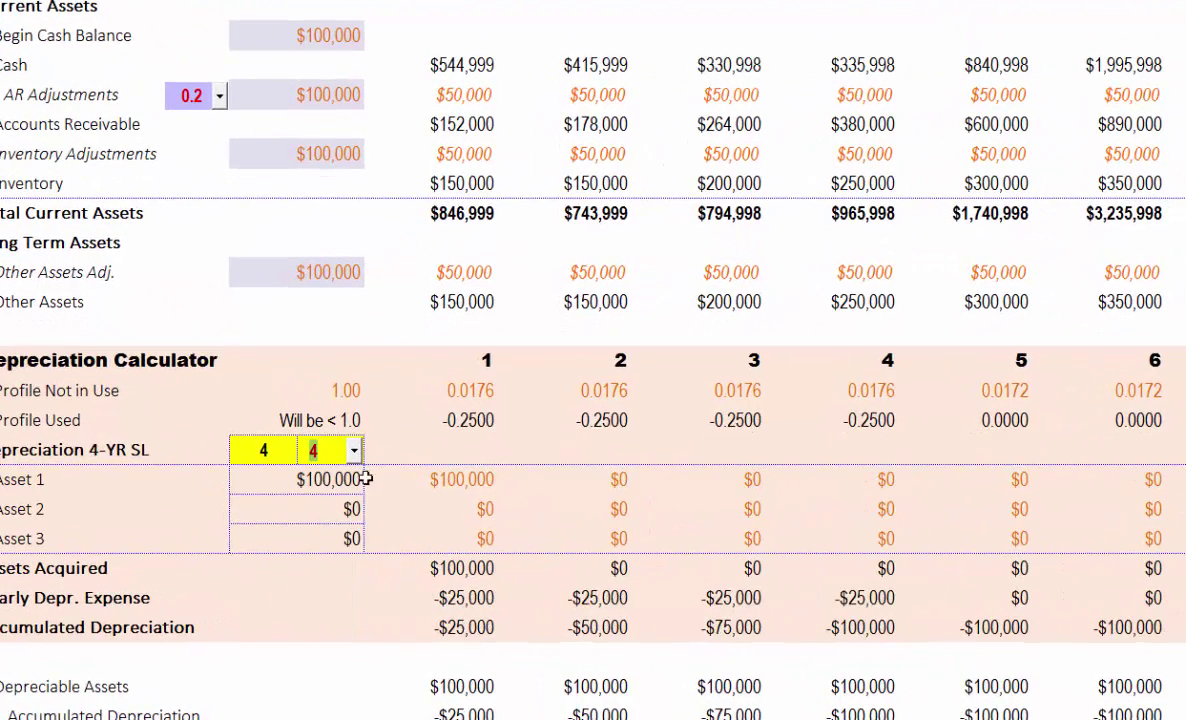
click(355, 451)
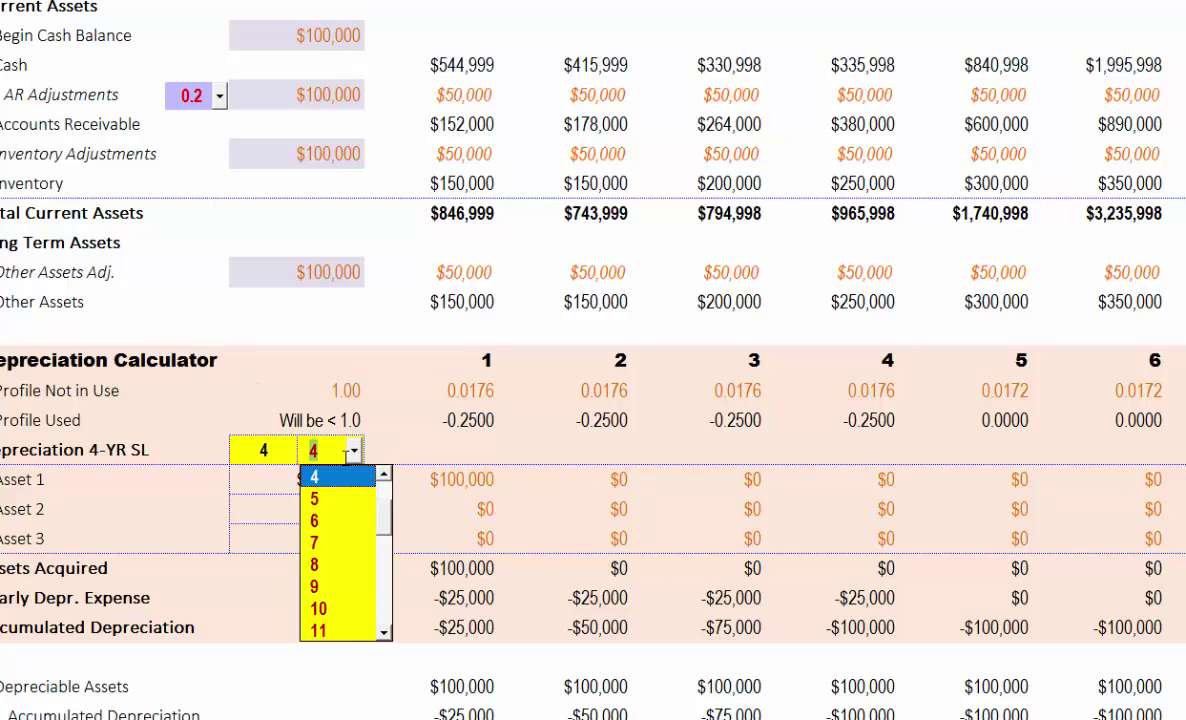
scroll(386, 493, up, 2)
click(318, 543)
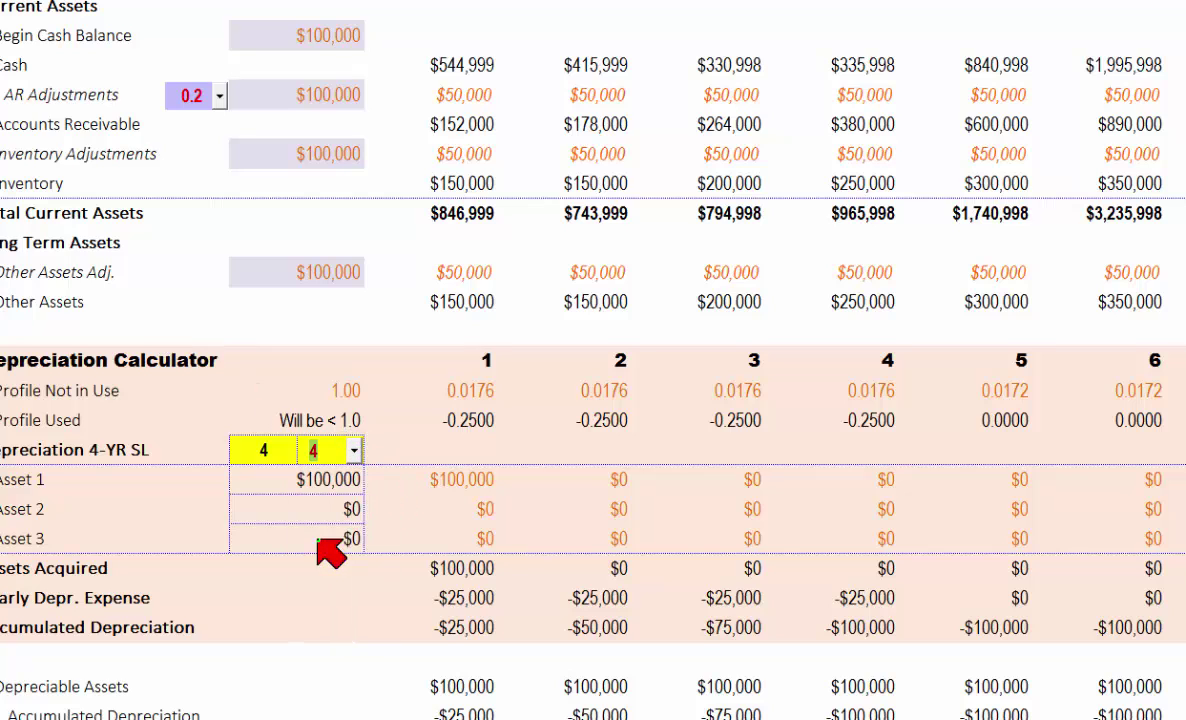
click(463, 480)
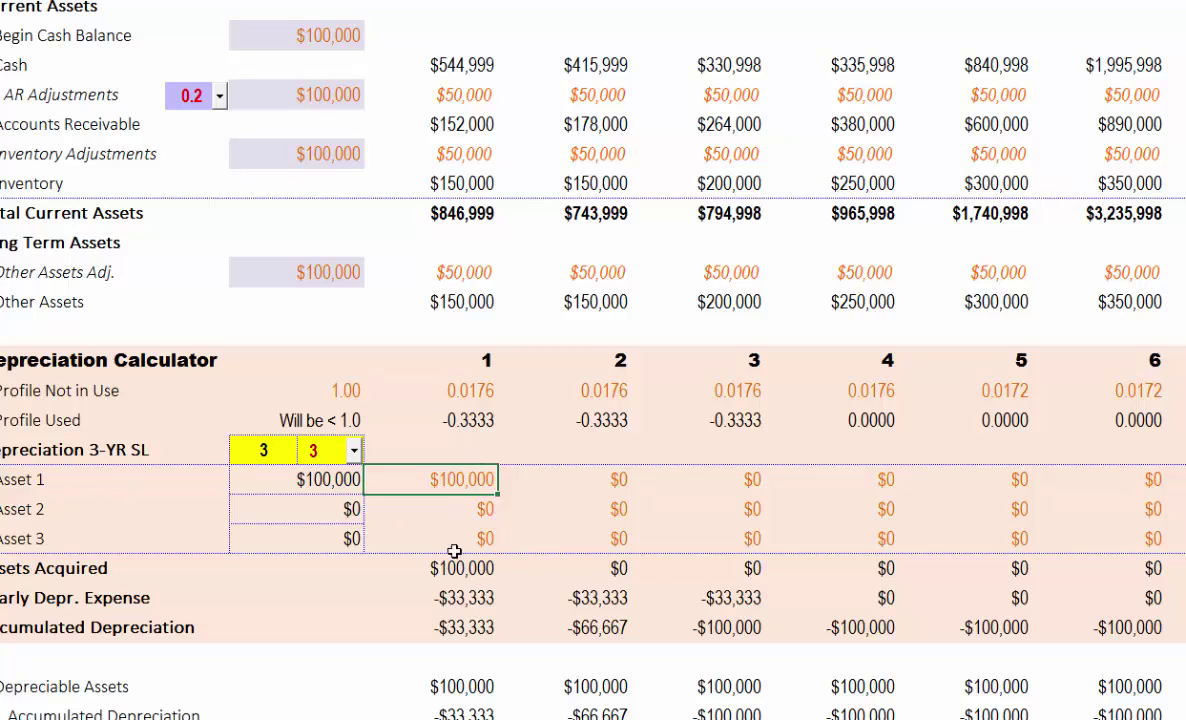
drag(430, 597, 709, 580)
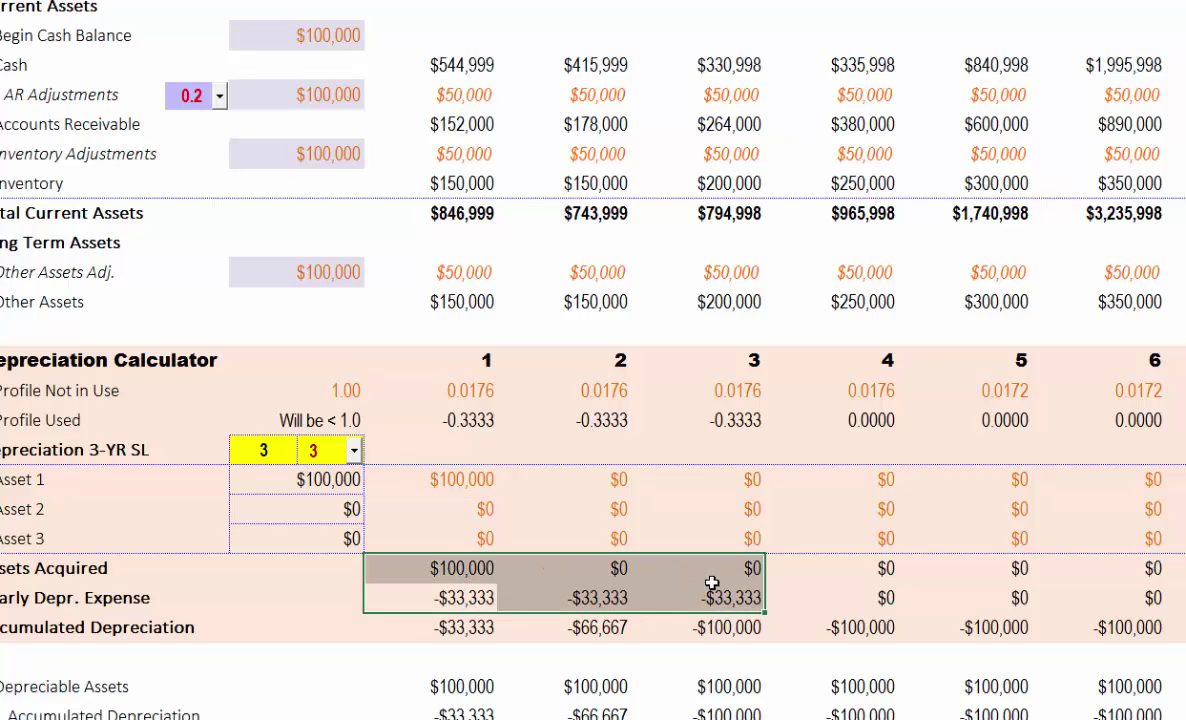
drag(455, 600, 693, 593)
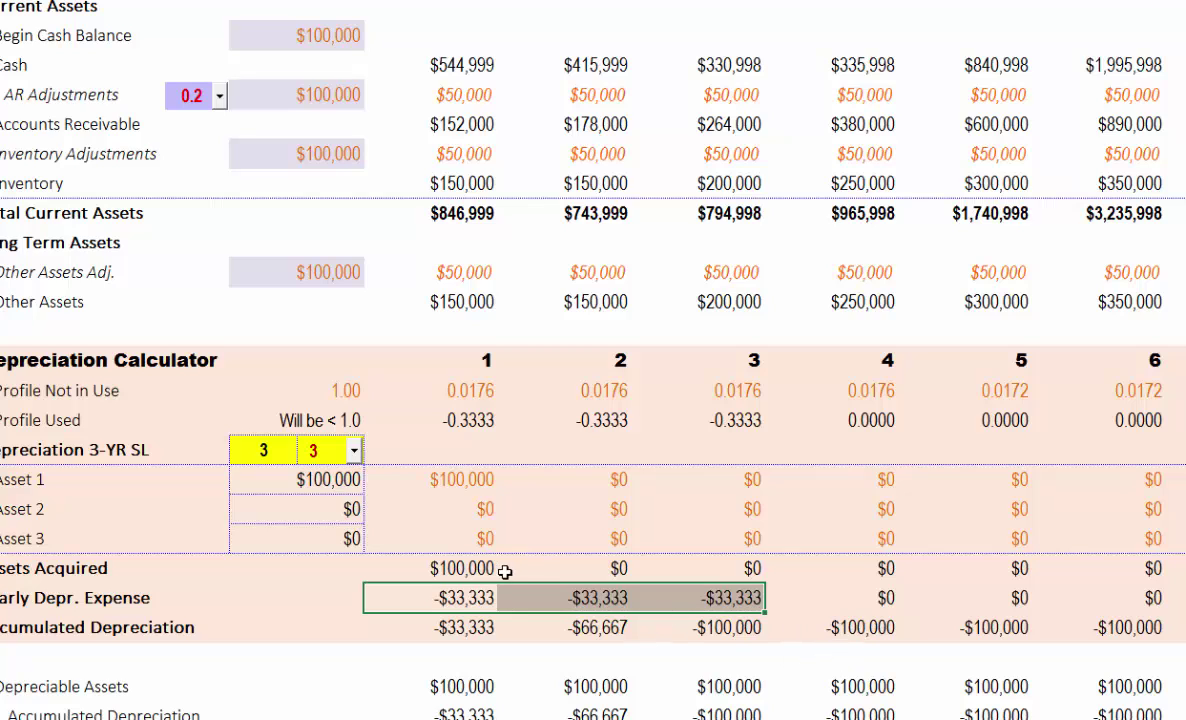
click(450, 480)
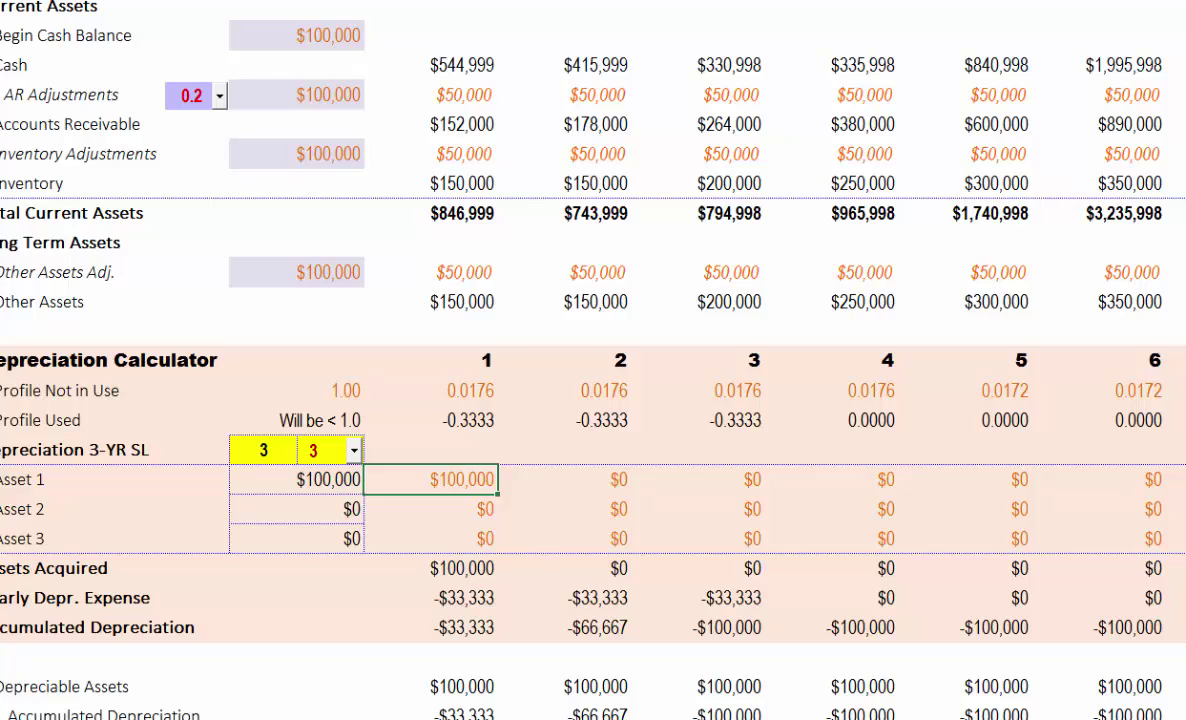
click(873, 480)
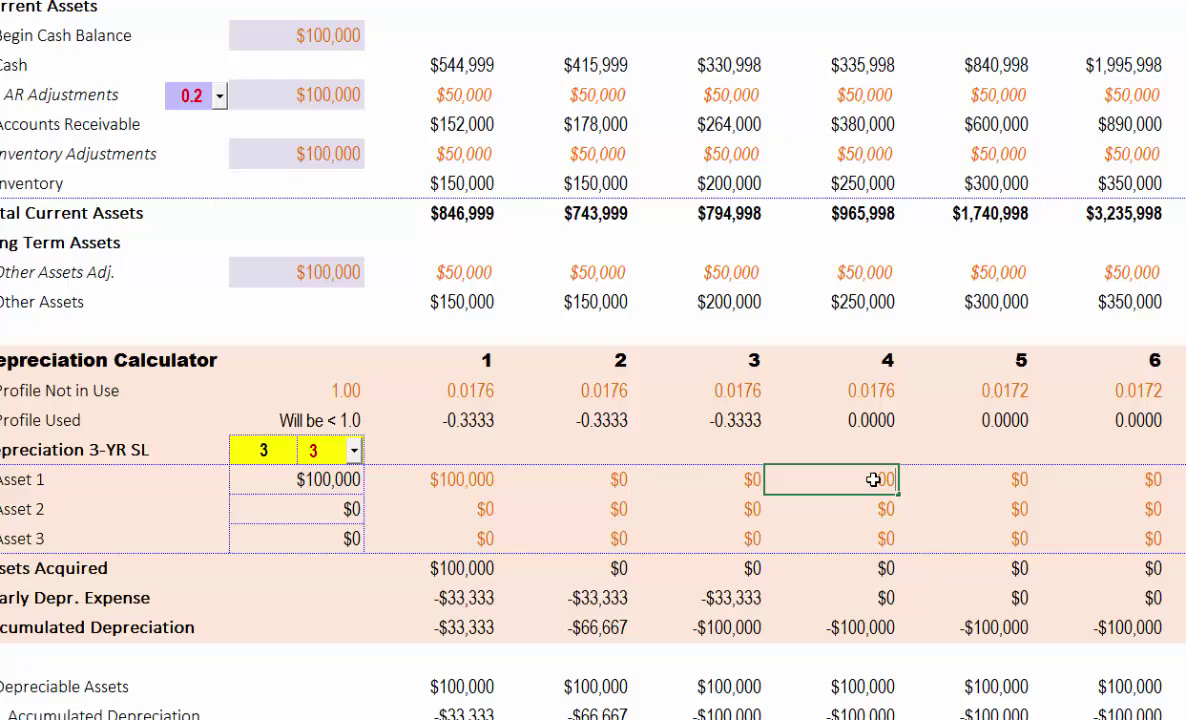
Enter a $100,000 Asset 1 purchase in year 4 and review the years 4–6 depreciation expense
text(100000)
key(Return)
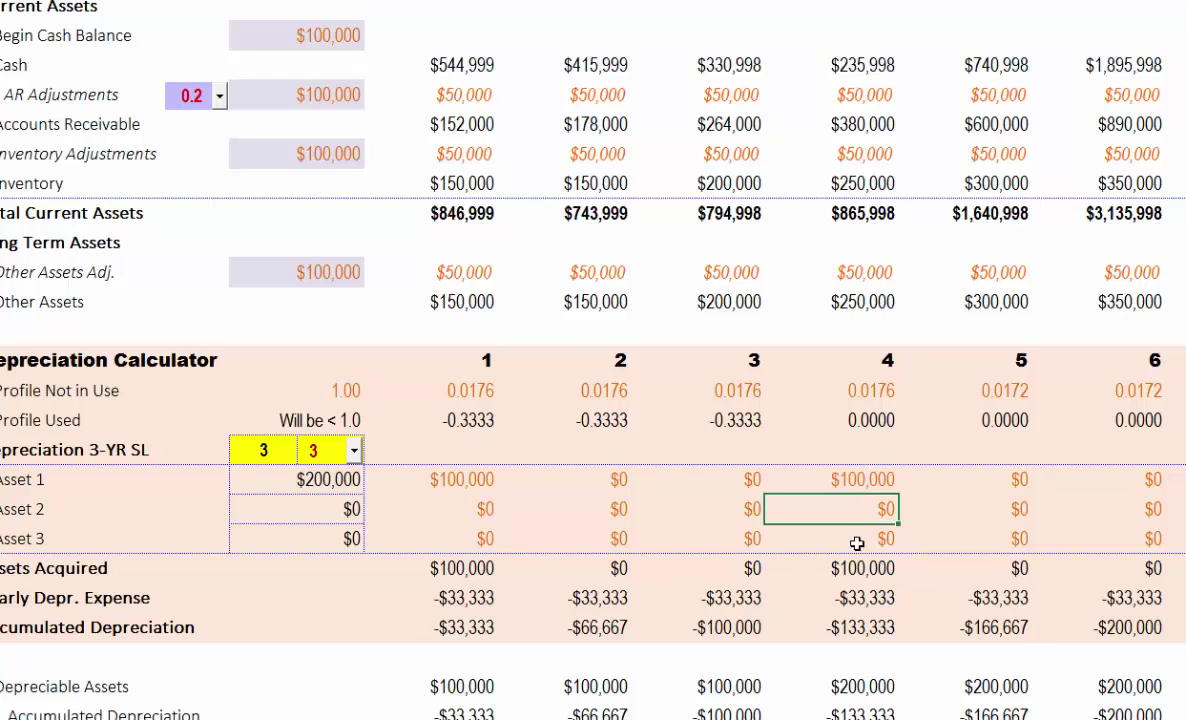
click(890, 595)
drag(921, 597, 1124, 599)
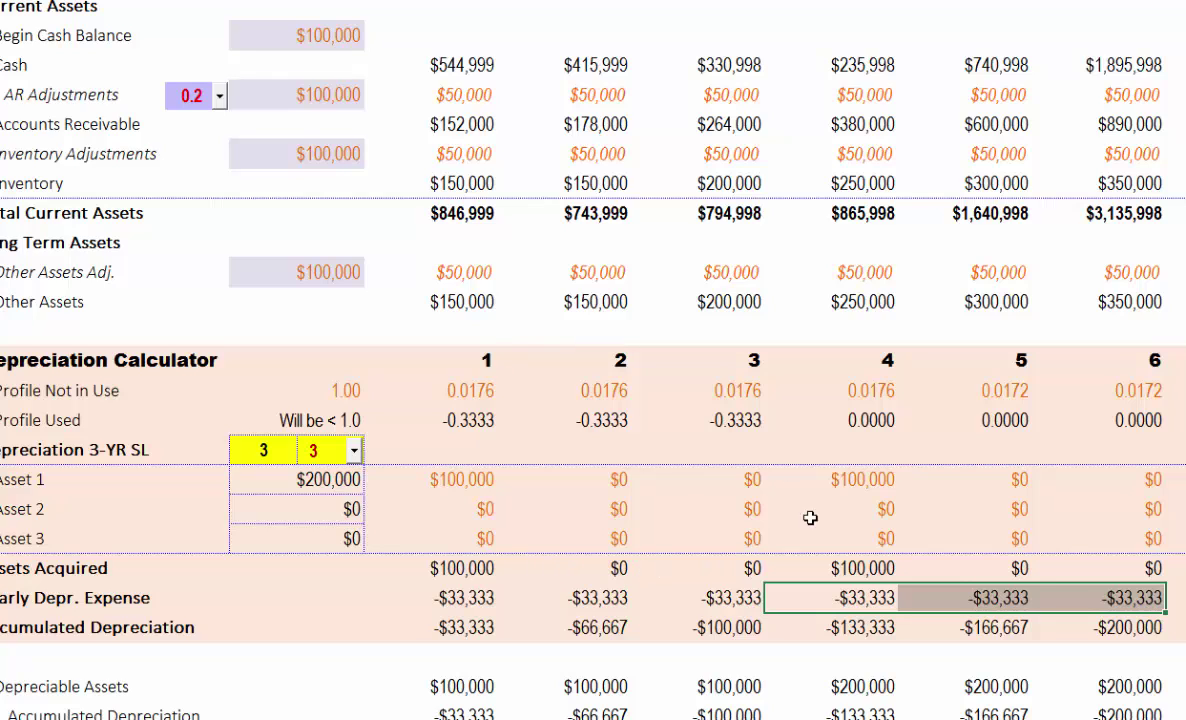
Enter a $100,000 Asset 2 purchase in year 2 and review the years 2–4 entries
click(617, 510)
text(1)
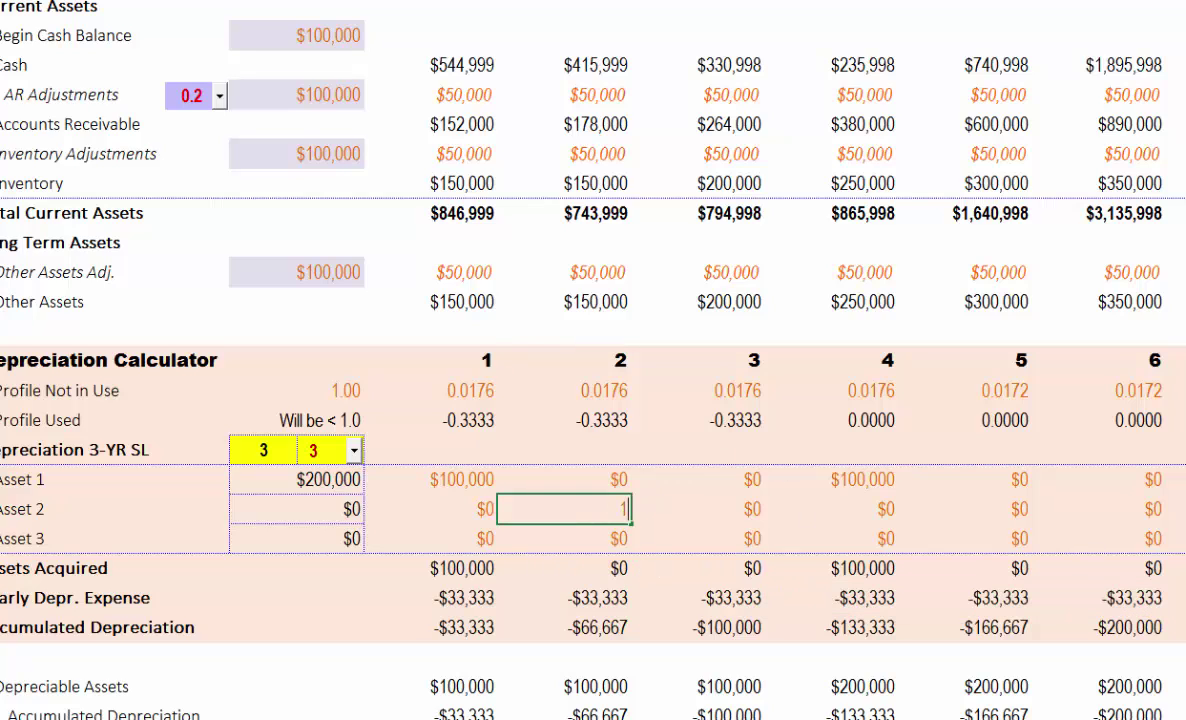
text(00,0000)
key(Return)
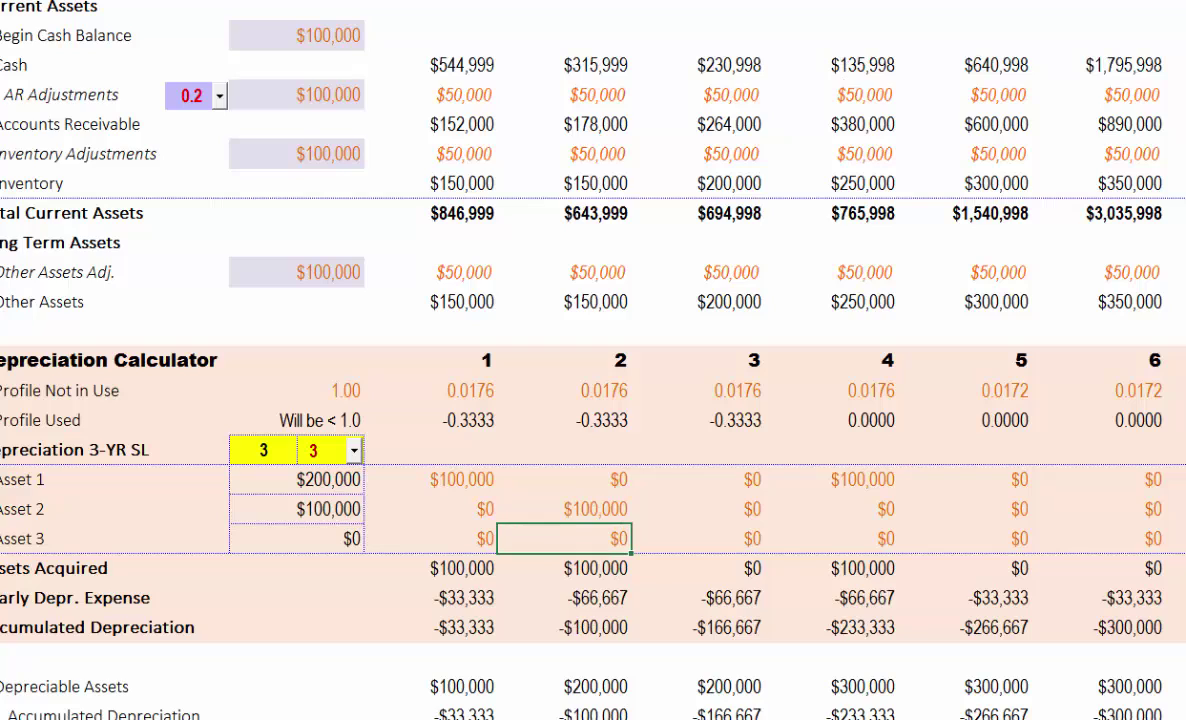
click(605, 512)
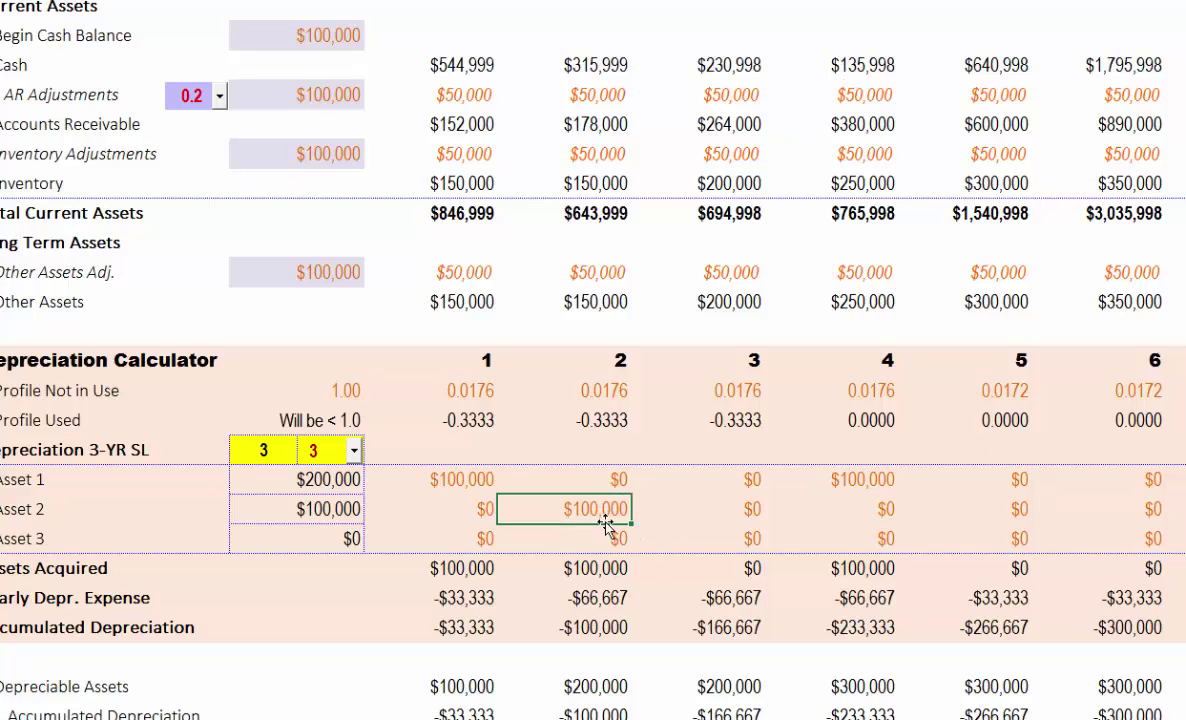
drag(605, 510, 882, 508)
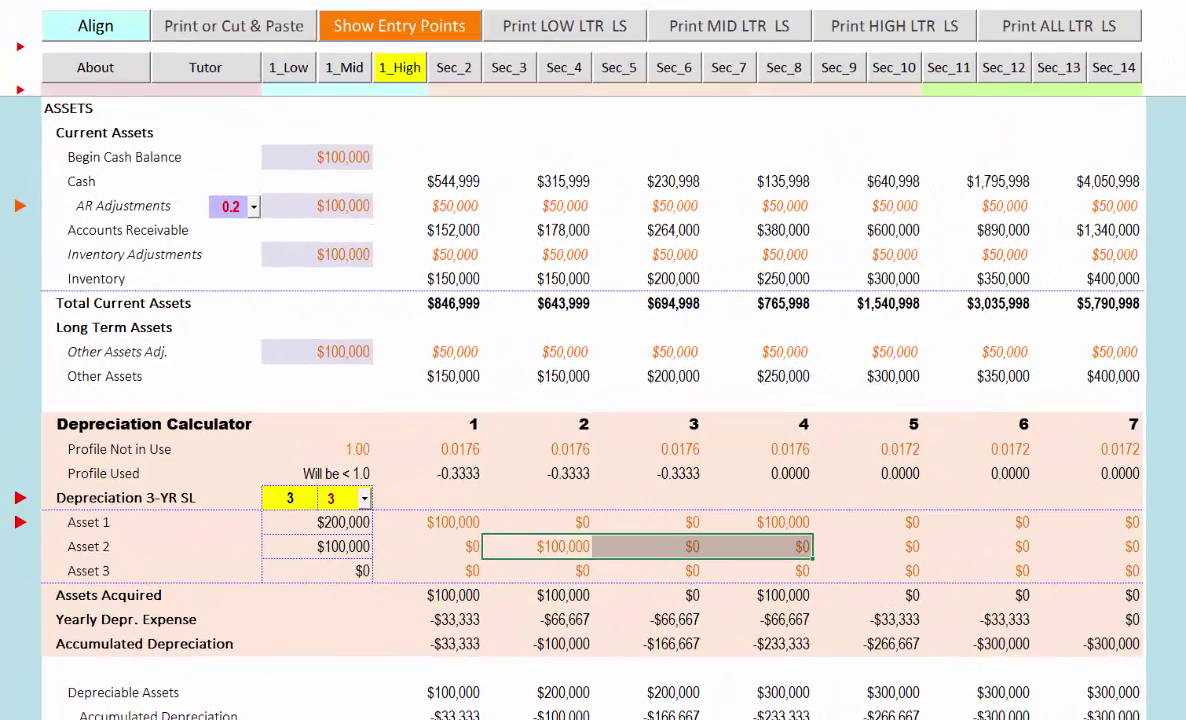
scroll(593, 400, down, 3)
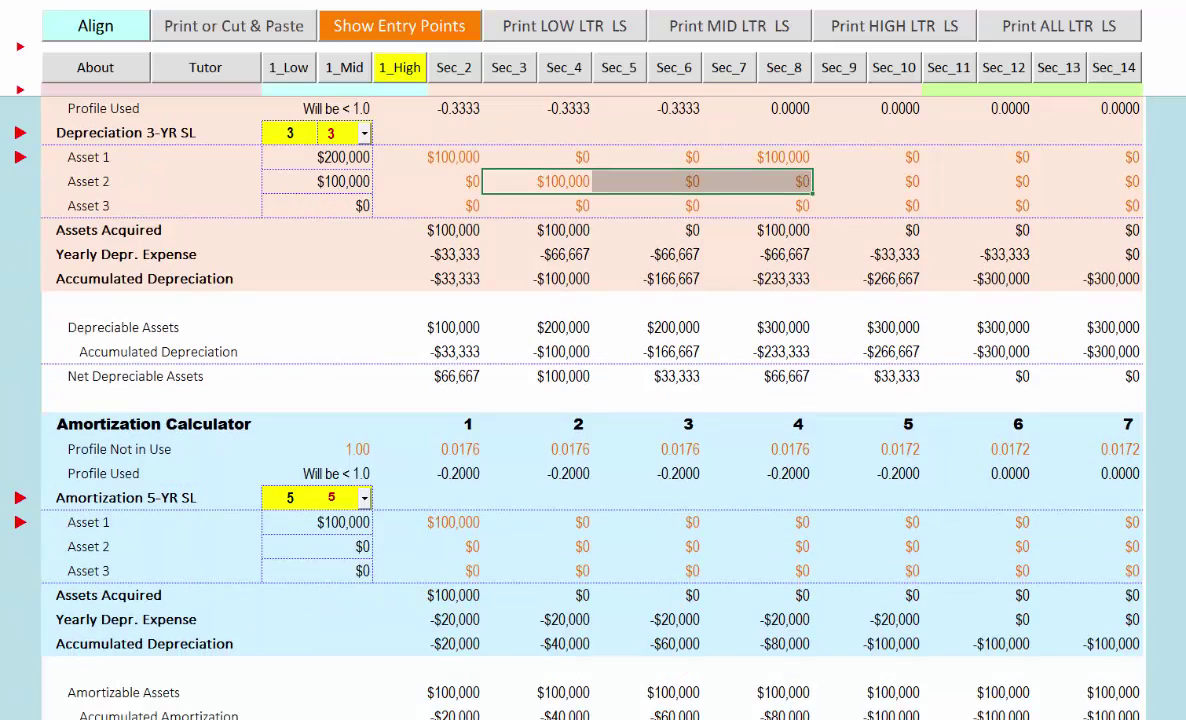
drag(75, 322, 1100, 376)
scroll(163, 661, down, 2)
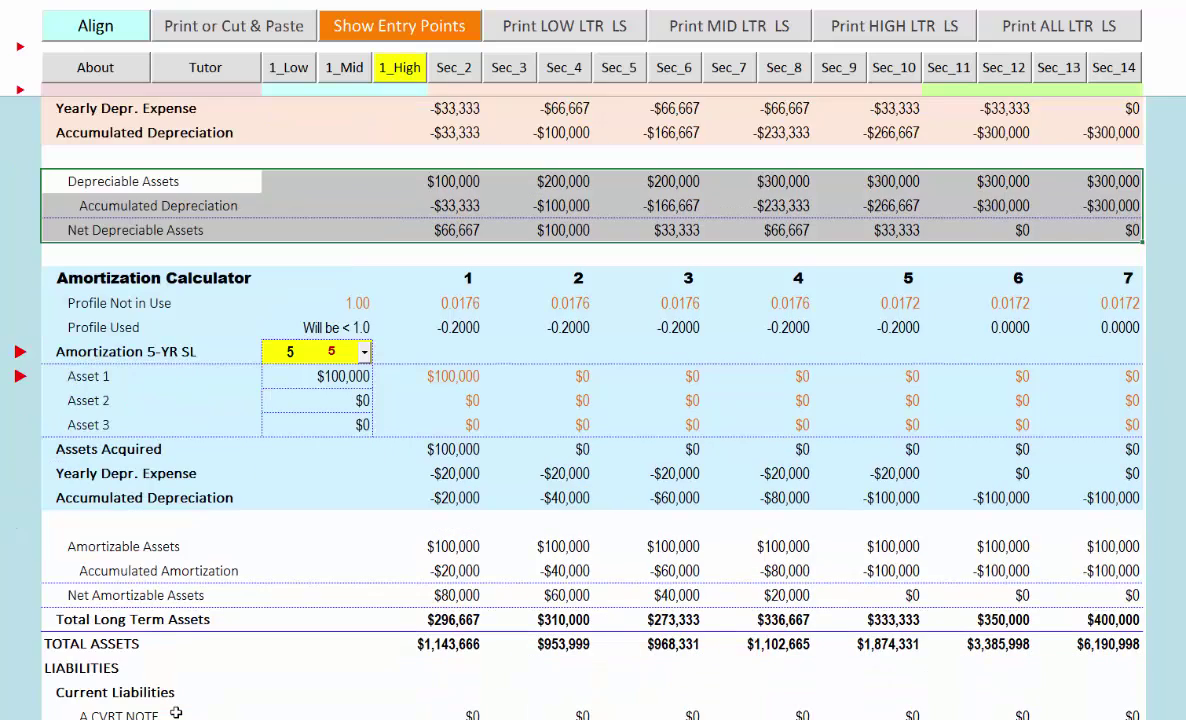
drag(53, 280, 1080, 496)
scroll(272, 521, down, 3)
drag(85, 327, 1068, 357)
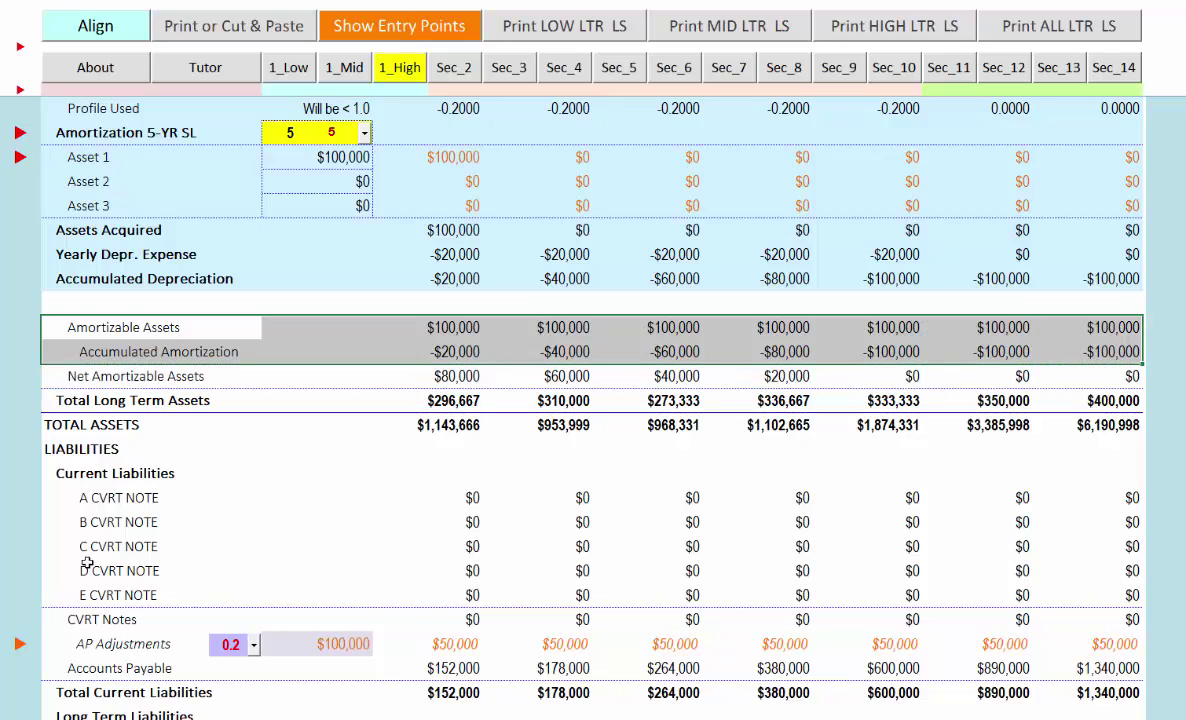
scroll(83, 404, up, 2)
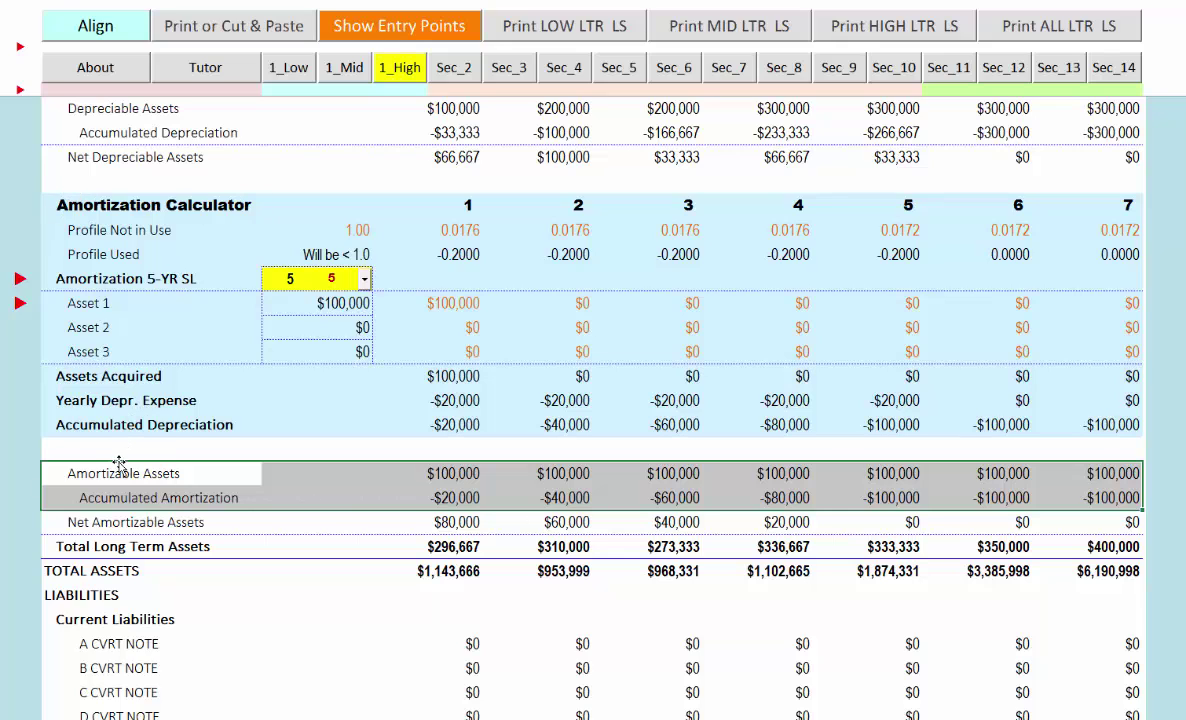
scroll(135, 468, down, 2)
click(63, 302)
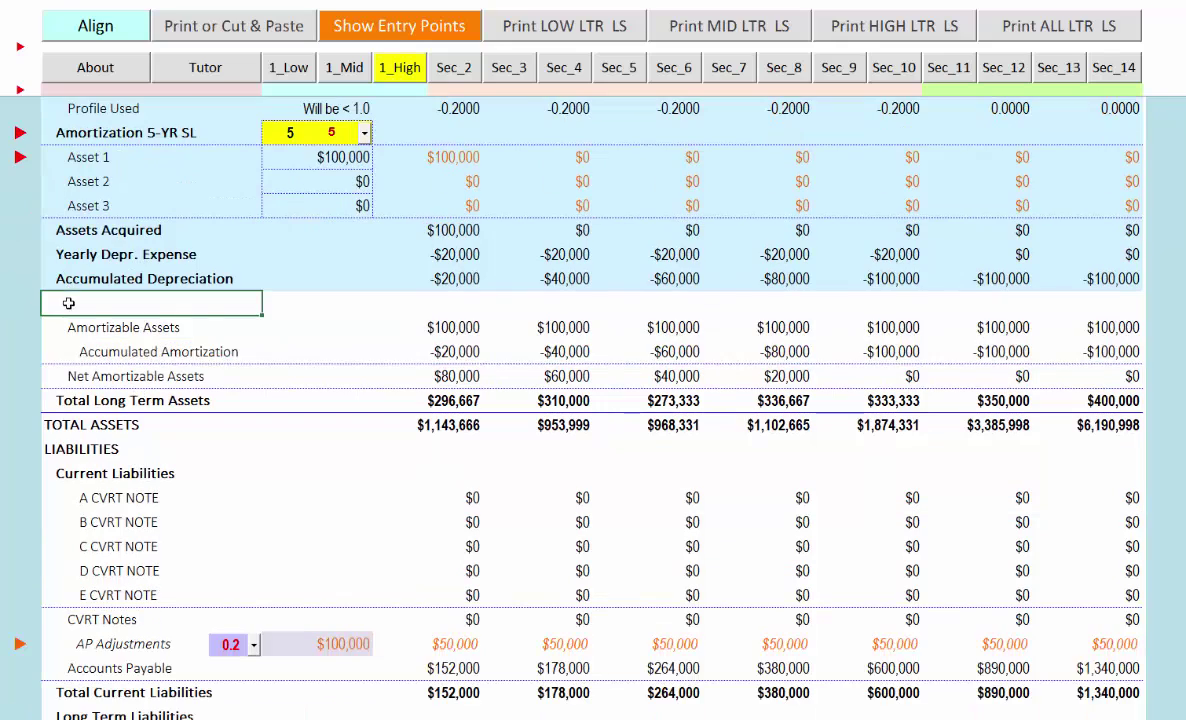
drag(200, 330, 585, 340)
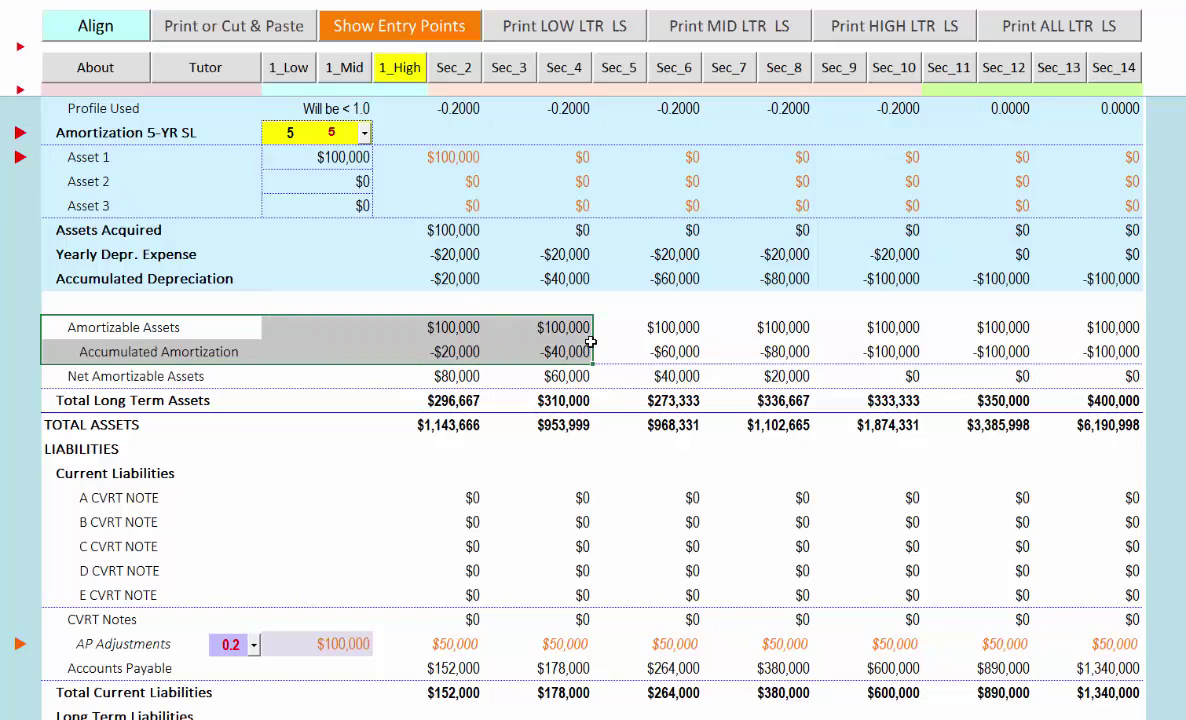